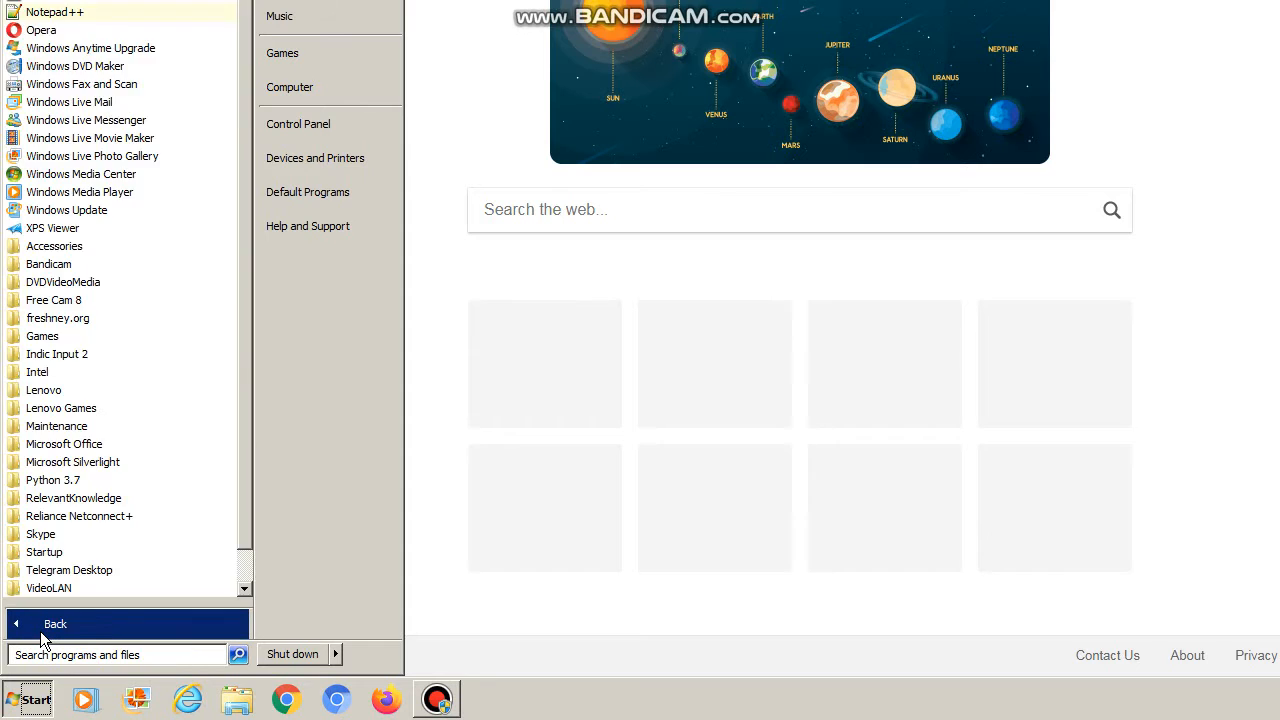
# Launch Microsoft Office Excel 2007 from the Microsoft Office program group
pyautogui.click(44, 630)
pyautogui.click(52, 630)
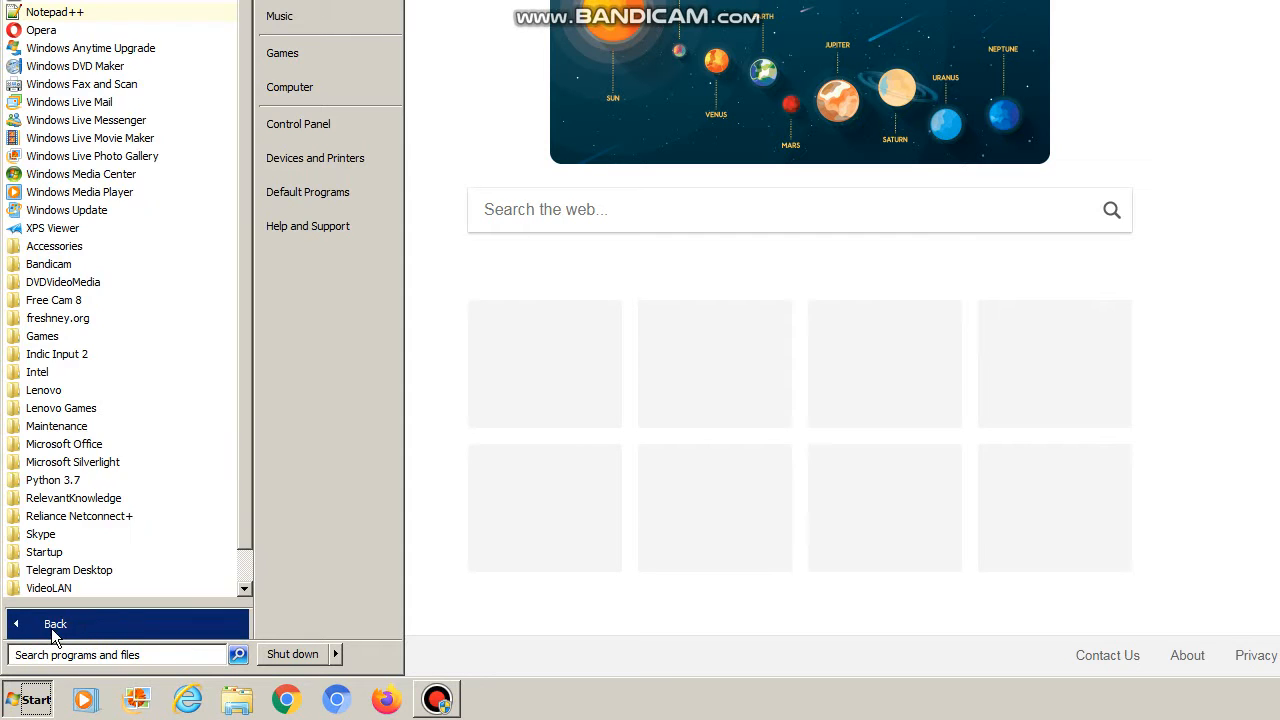
pyautogui.click(92, 446)
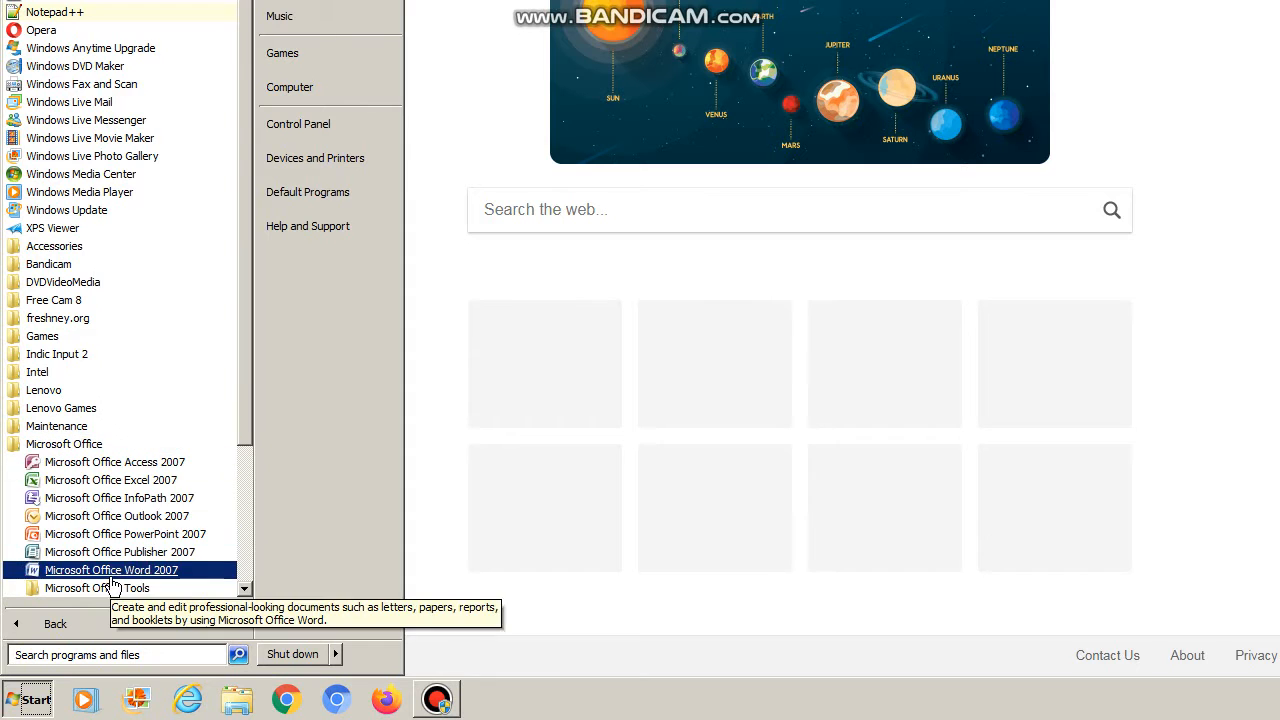
pyautogui.click(141, 482)
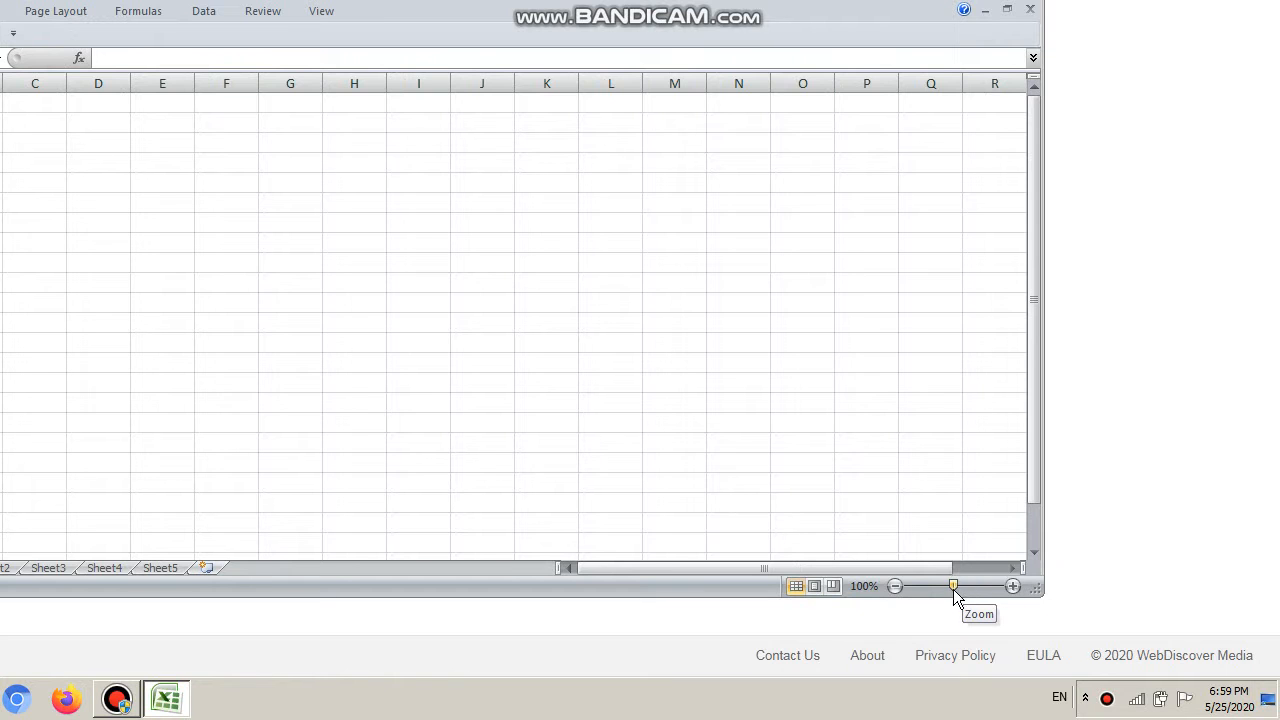
# Enter the headings ROLL NO in cell A2 and NAME OF THE STUDENT in cell B2
pyautogui.moveTo(953, 588)
pyautogui.mouseDown()
pyautogui.moveTo(972, 588)
pyautogui.moveTo(943, 592)
pyautogui.moveTo(969, 593)
pyautogui.moveTo(958, 598)
pyautogui.mouseUp()
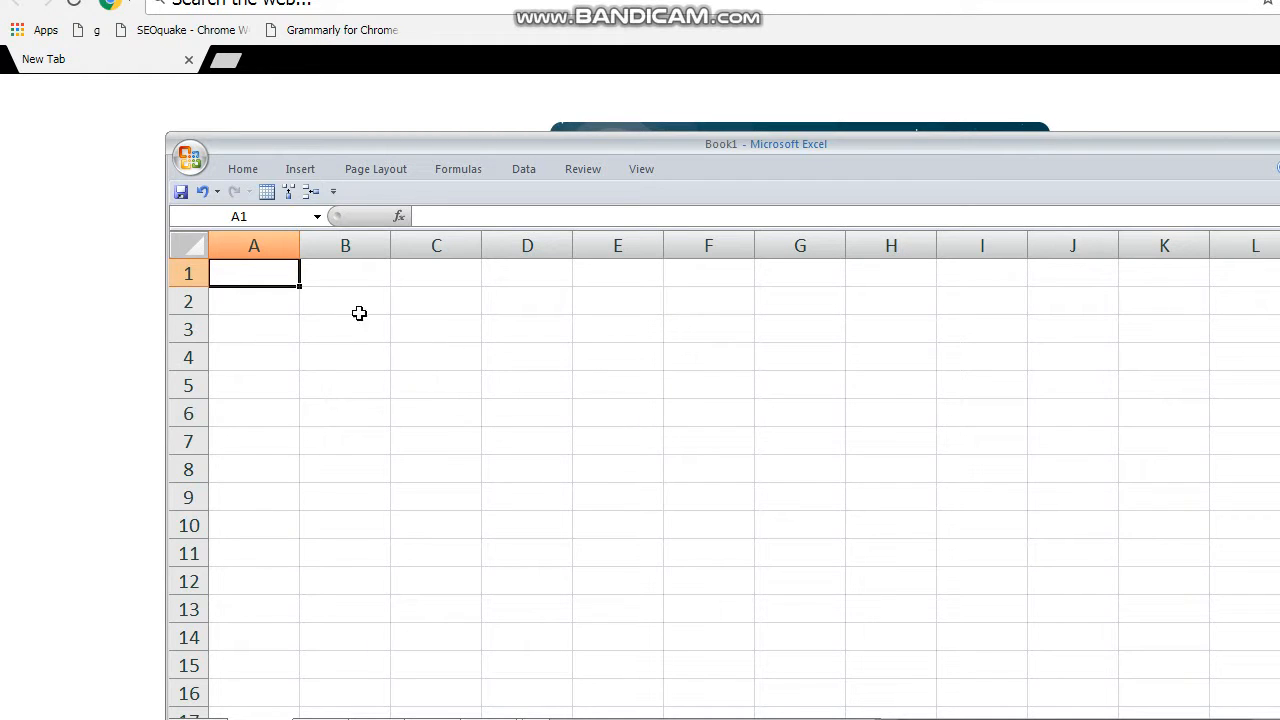
pyautogui.click(292, 305)
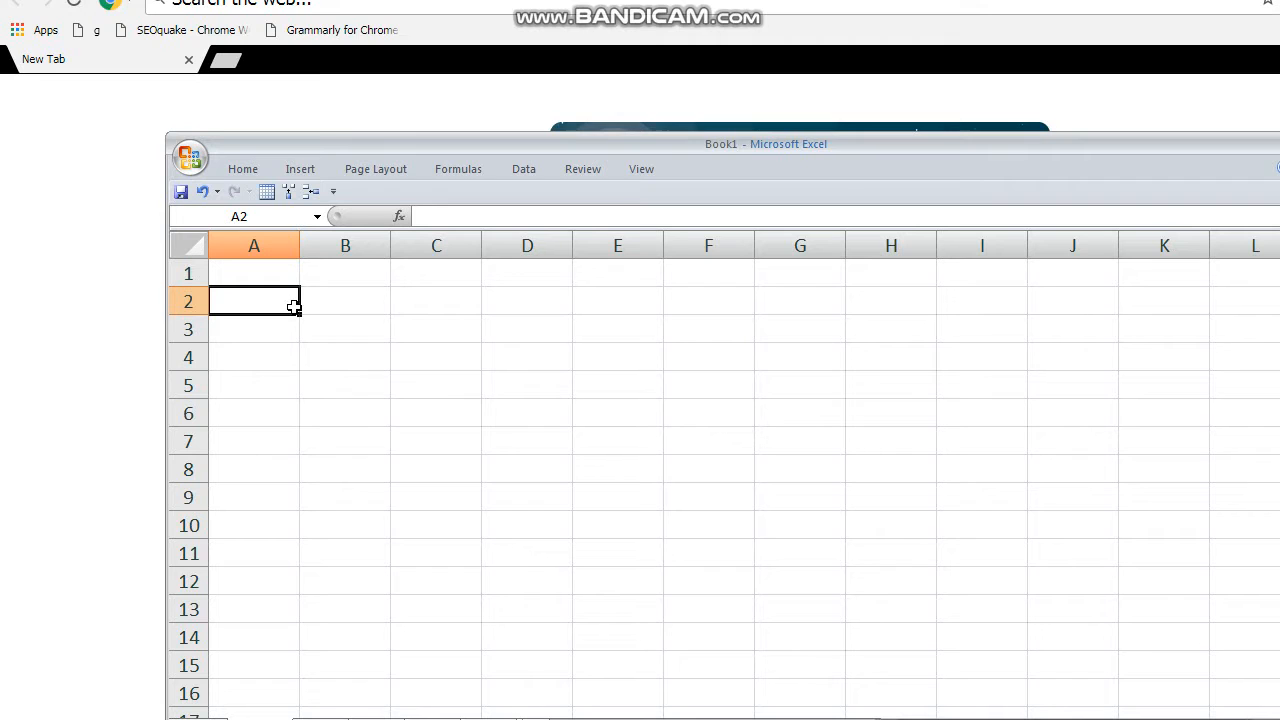
pyautogui.write('ROLL')
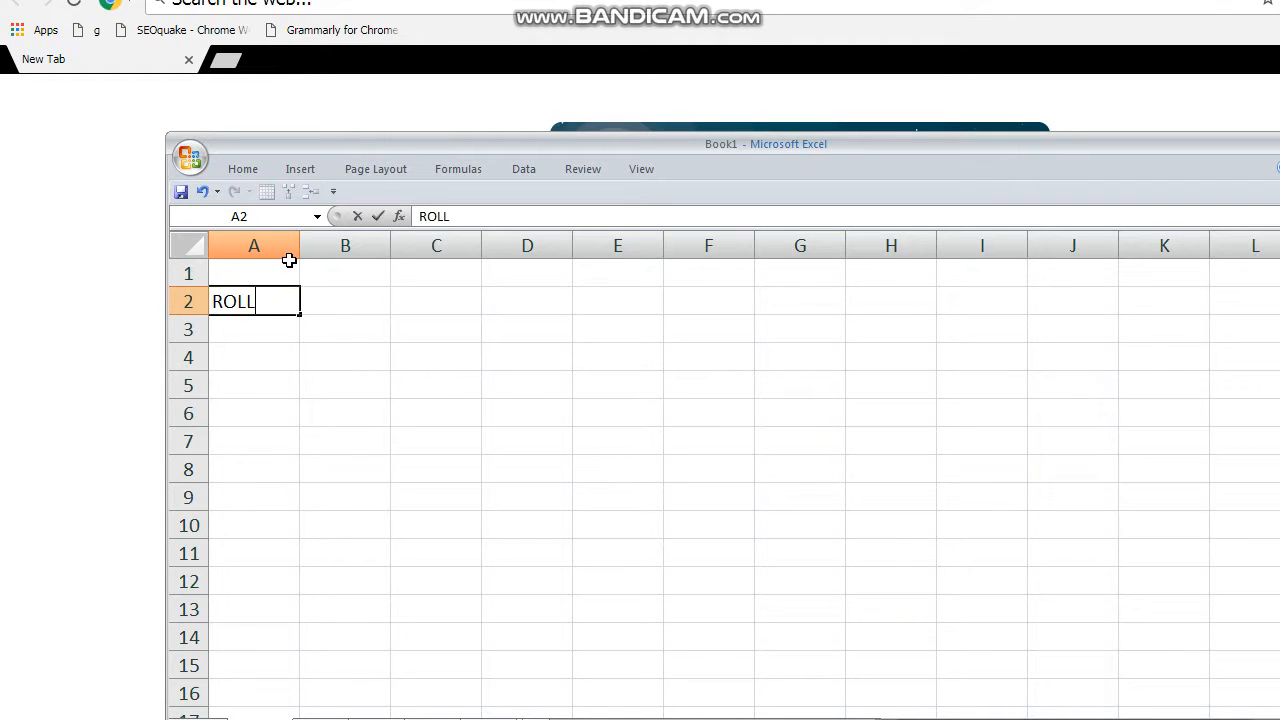
pyautogui.write(' NO')
pyautogui.press('Up')
pyautogui.press('Right')
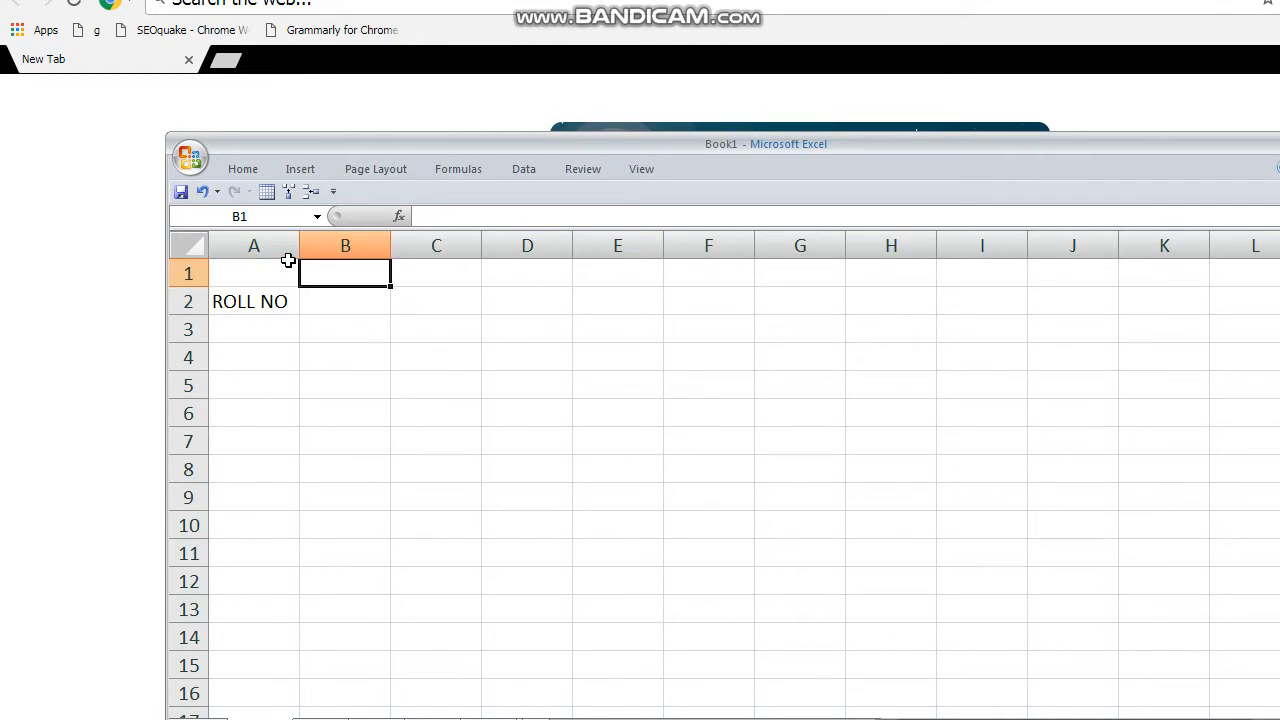
pyautogui.press('Down')
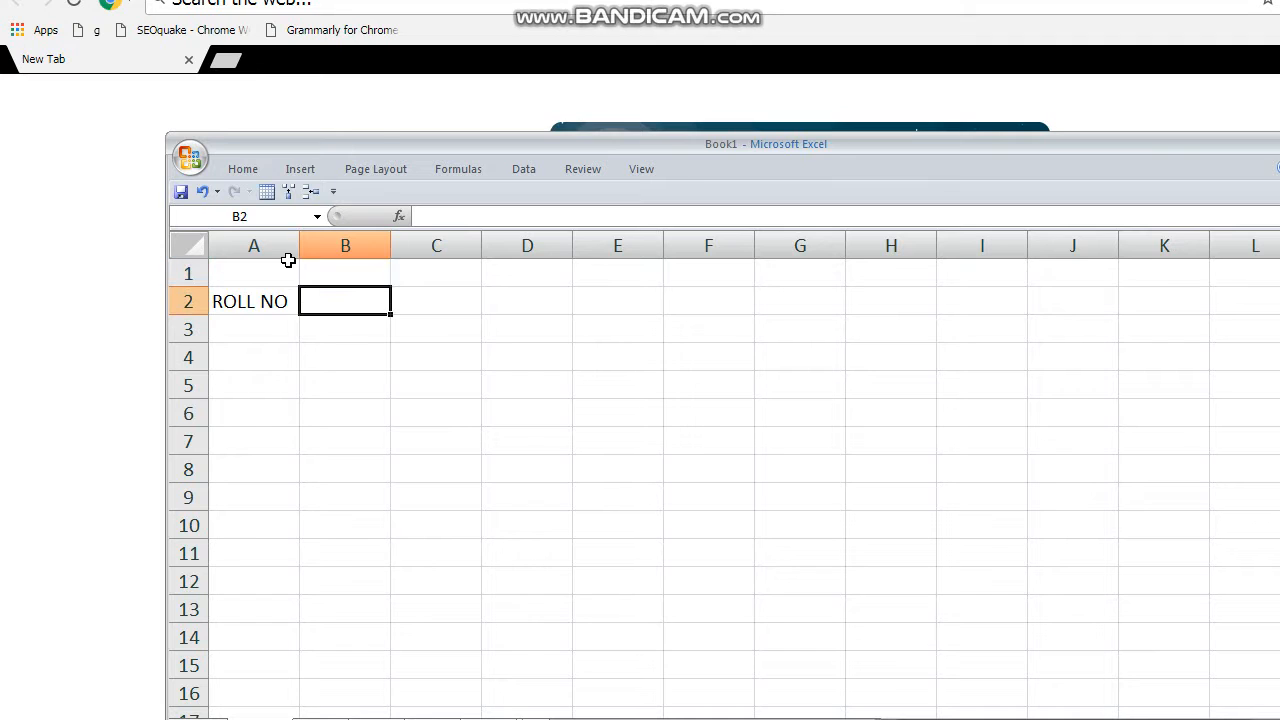
pyautogui.write('NAME OF THE ')
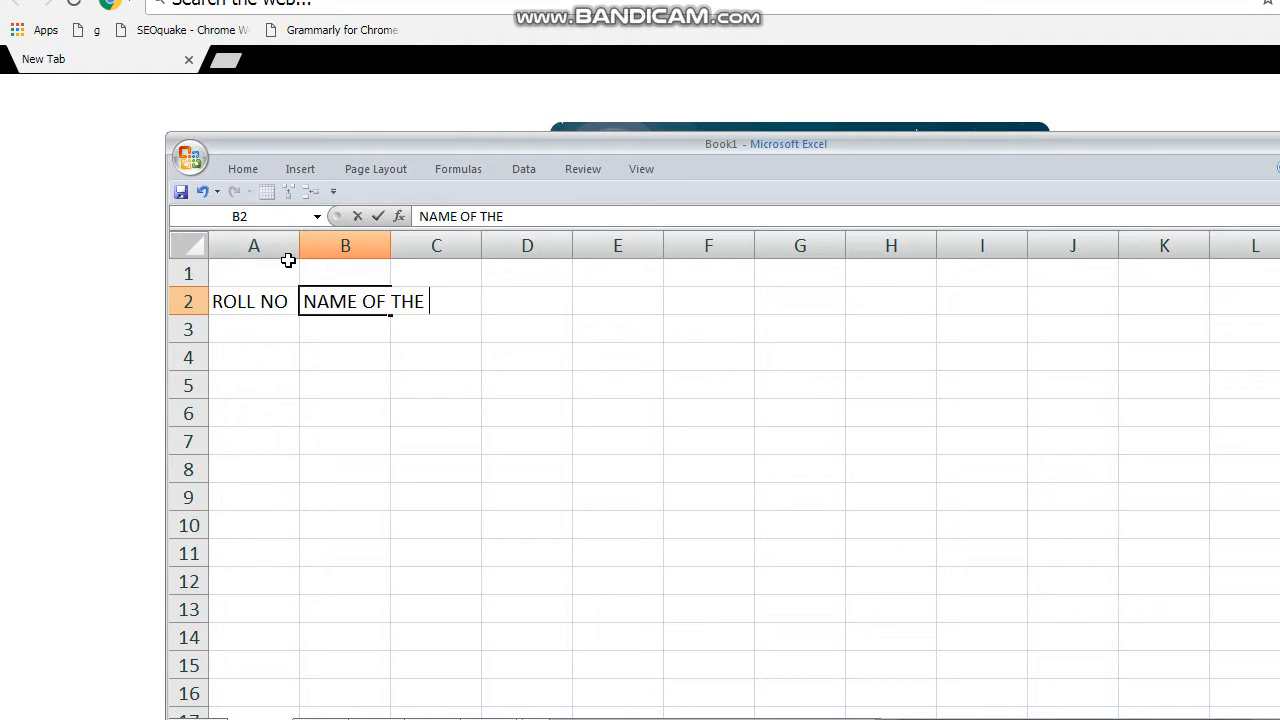
pyautogui.write('STUDENT')
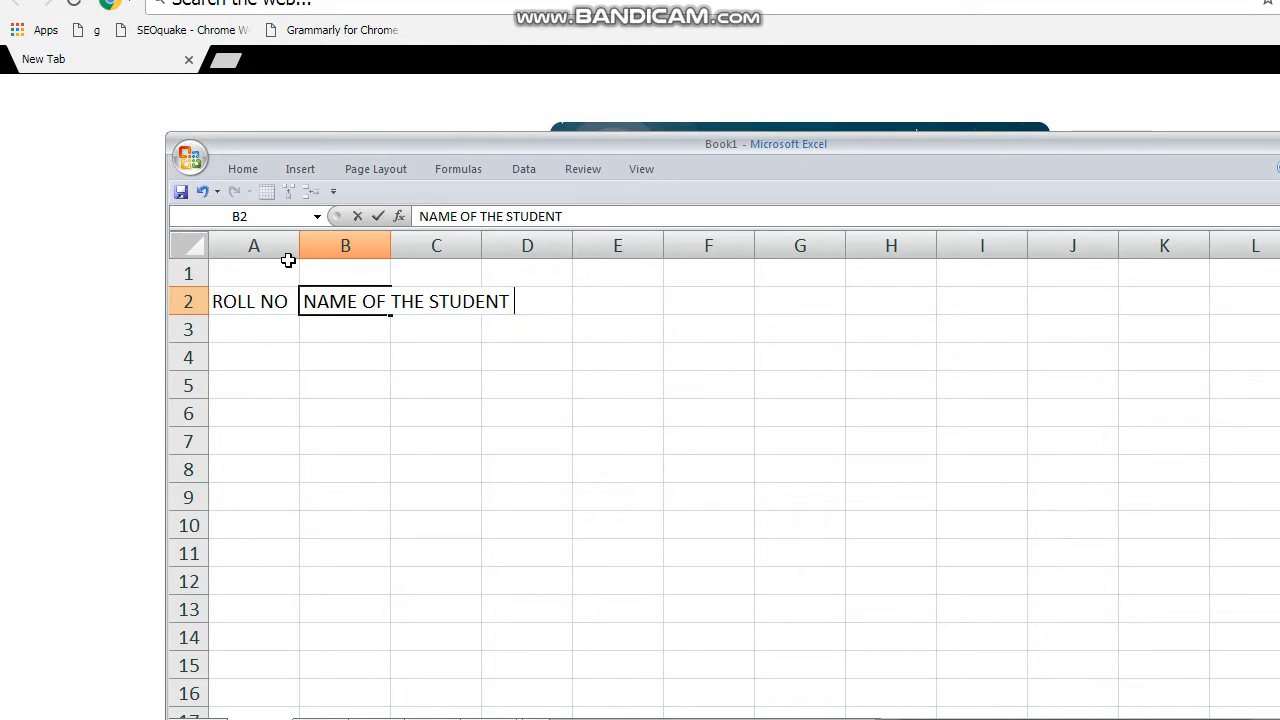
pyautogui.click(384, 380)
# Widen column B to roughly the length of the NAME OF THE STUDENT heading
pyautogui.click(358, 298)
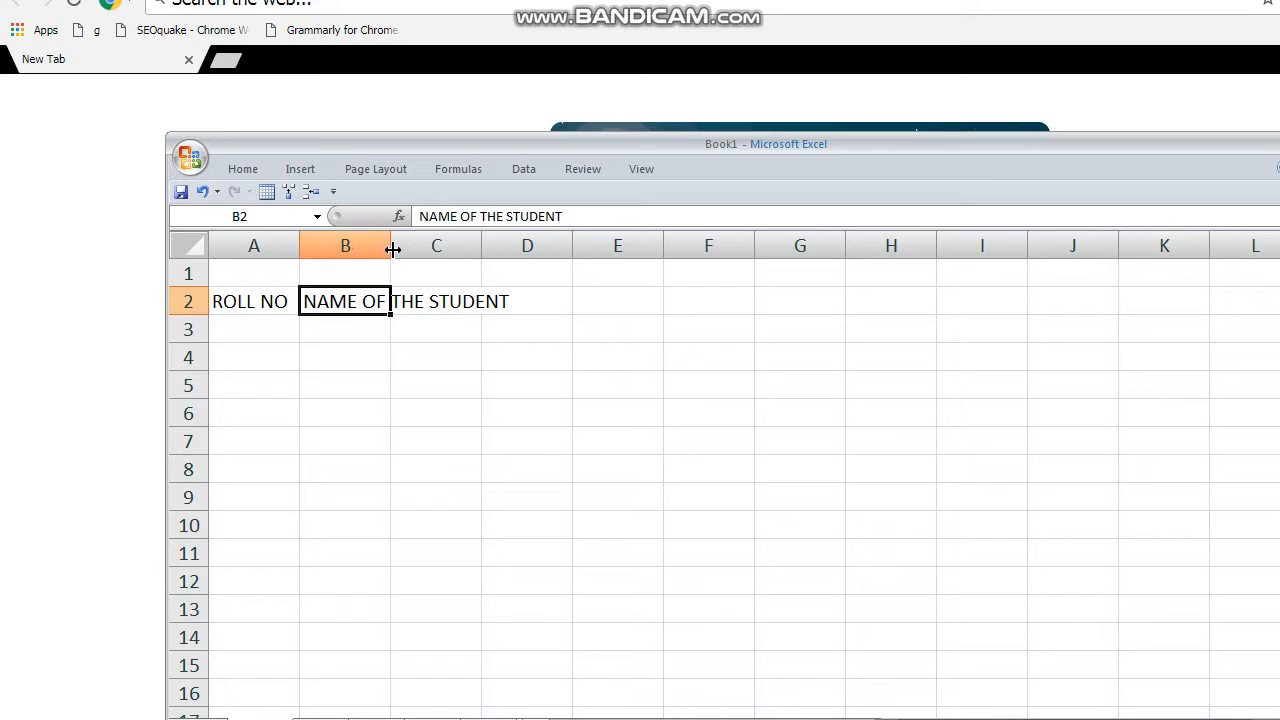
pyautogui.moveTo(393, 250); pyautogui.dragTo(508, 290)
pyautogui.click(471, 414)
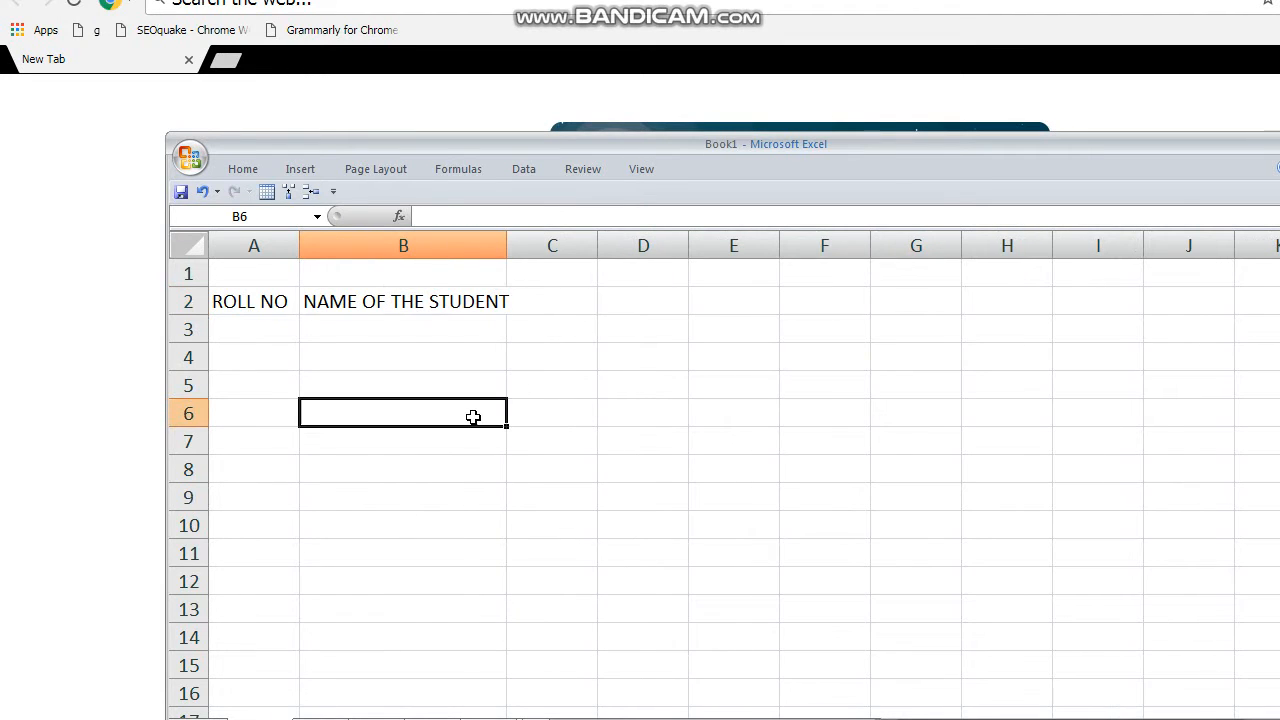
# Enter the heading TOTAL MARKS in cell C2 and widen columns B and C so their headings fit
pyautogui.click(563, 303)
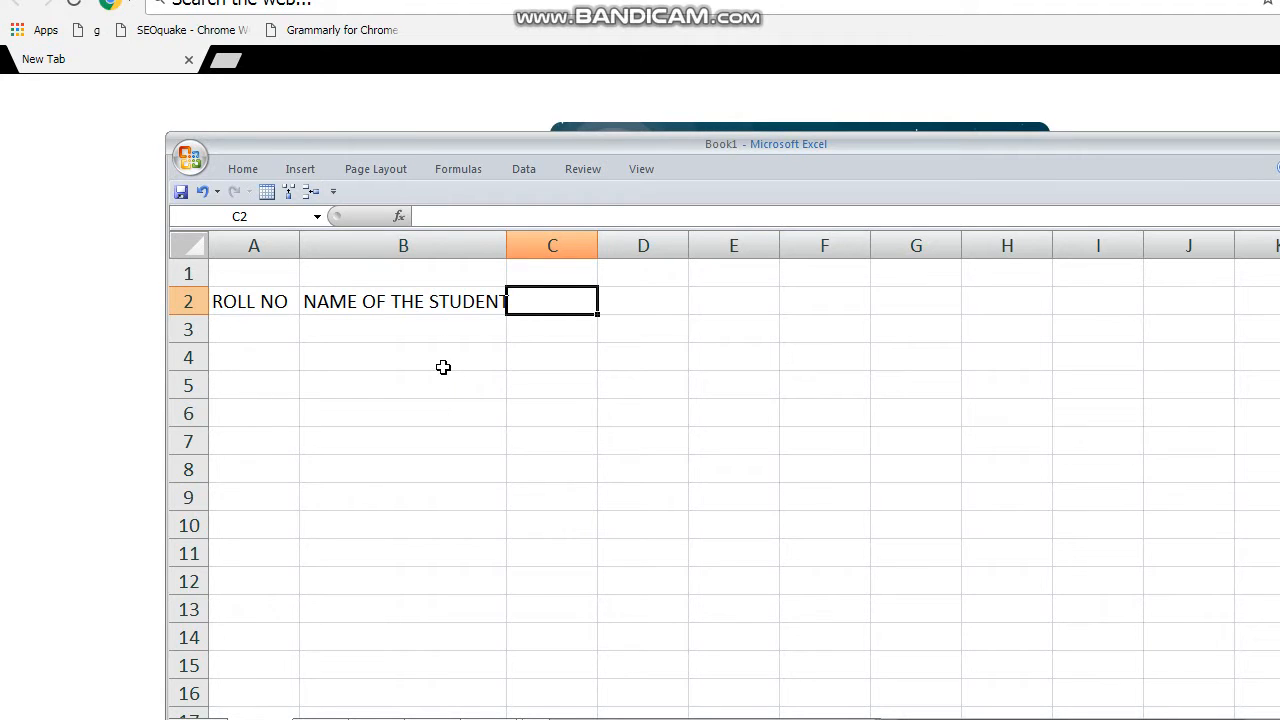
pyautogui.write('TOTAL MARKS')
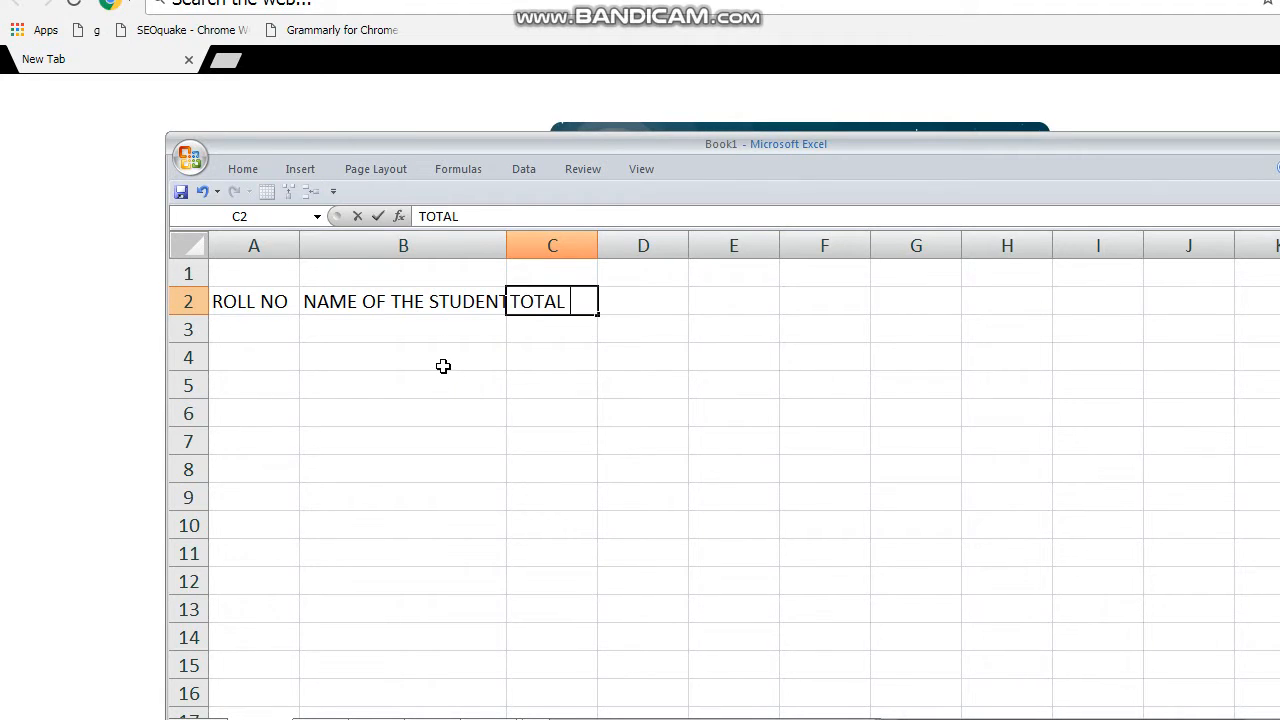
pyautogui.click(510, 407)
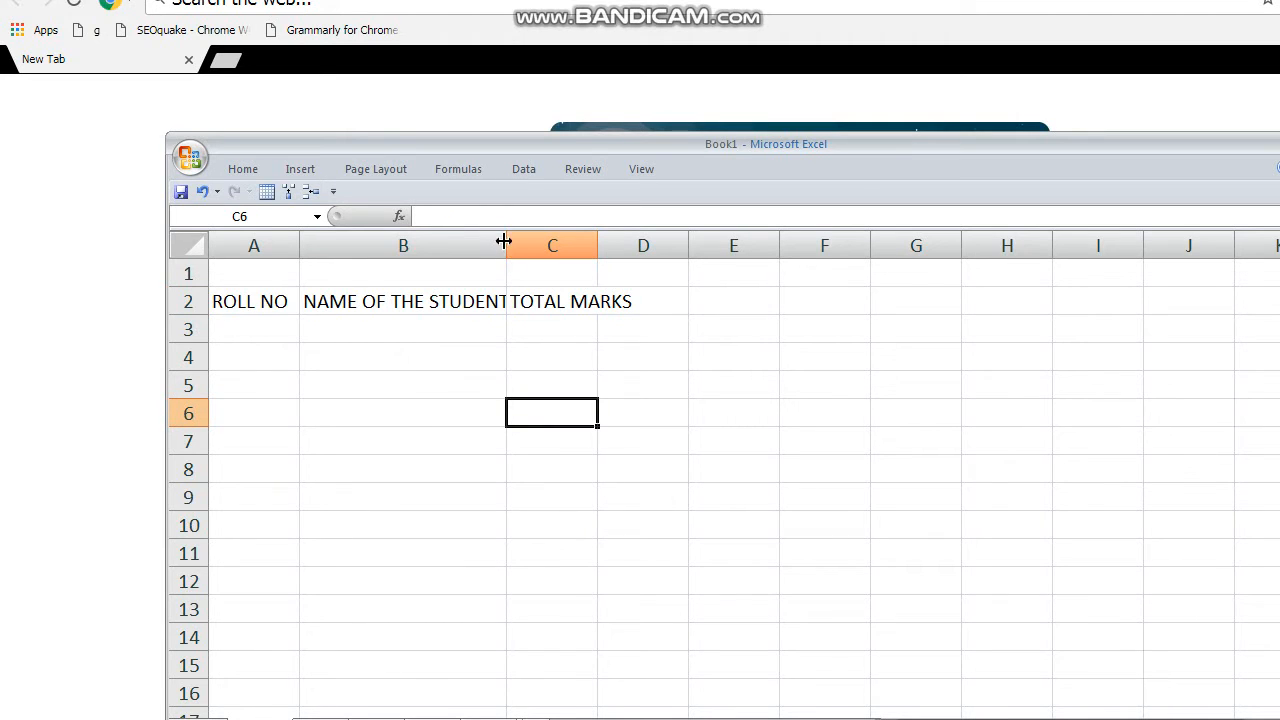
pyautogui.moveTo(504, 242); pyautogui.dragTo(515, 245)
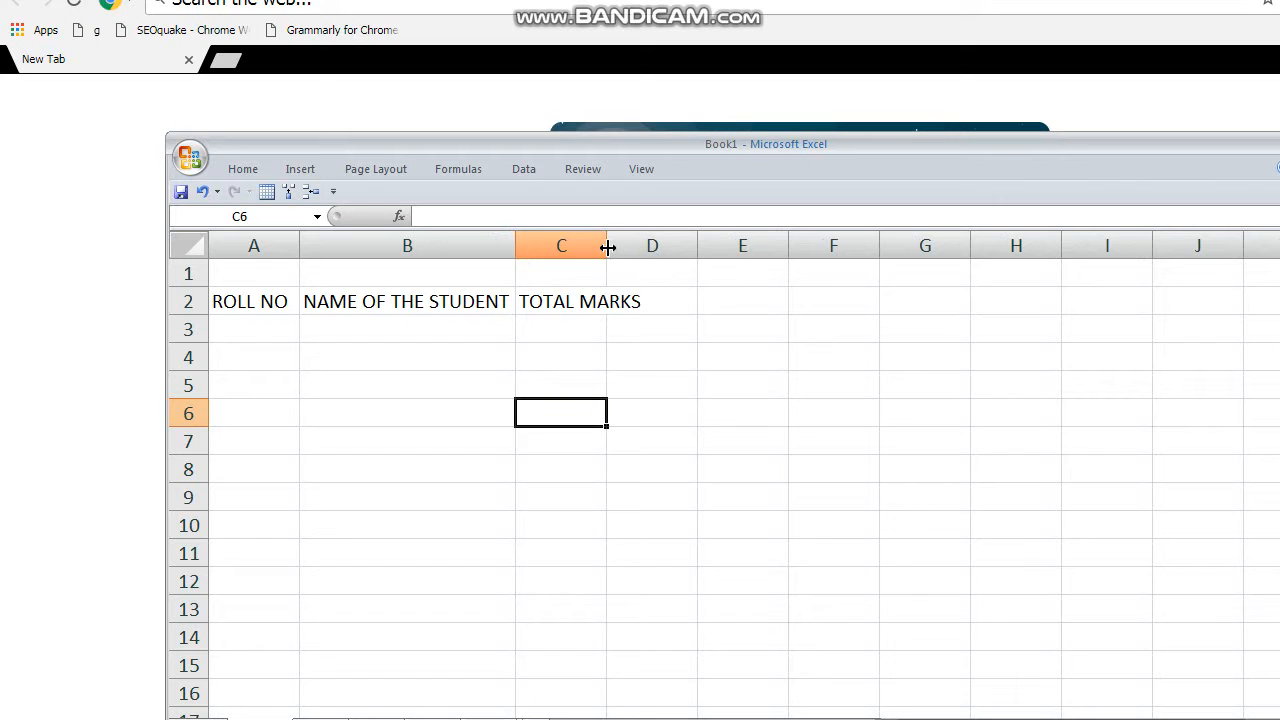
pyautogui.moveTo(607, 247); pyautogui.dragTo(645, 248)
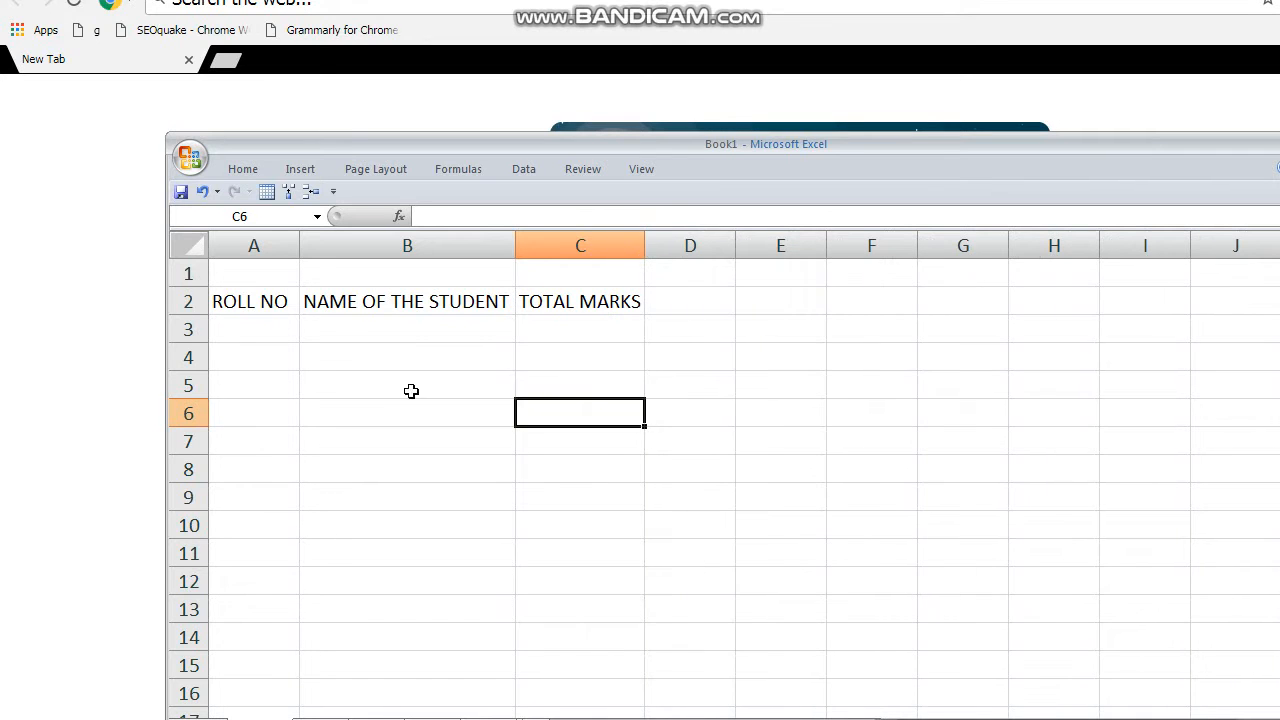
# Enter roll numbers 1, 2 and 3 from cell A3 down, and extend the series to 10 in cell A12
pyautogui.click(277, 320)
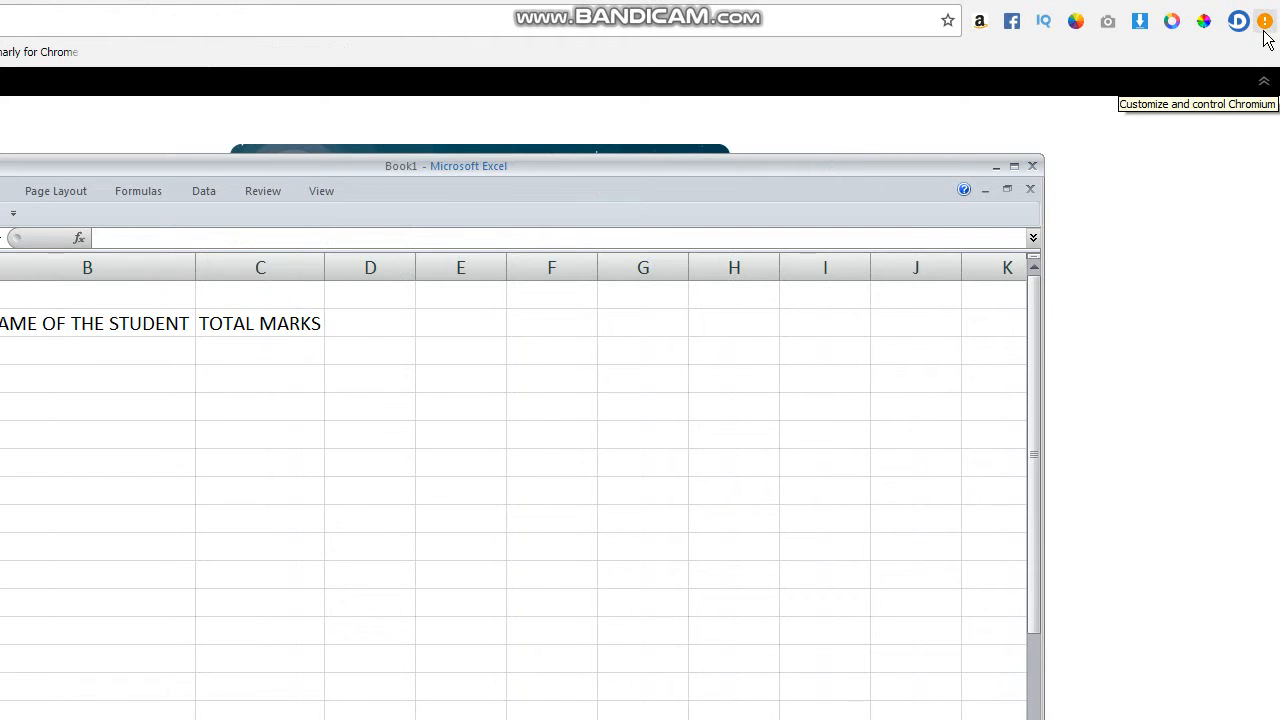
pyautogui.press('Return')
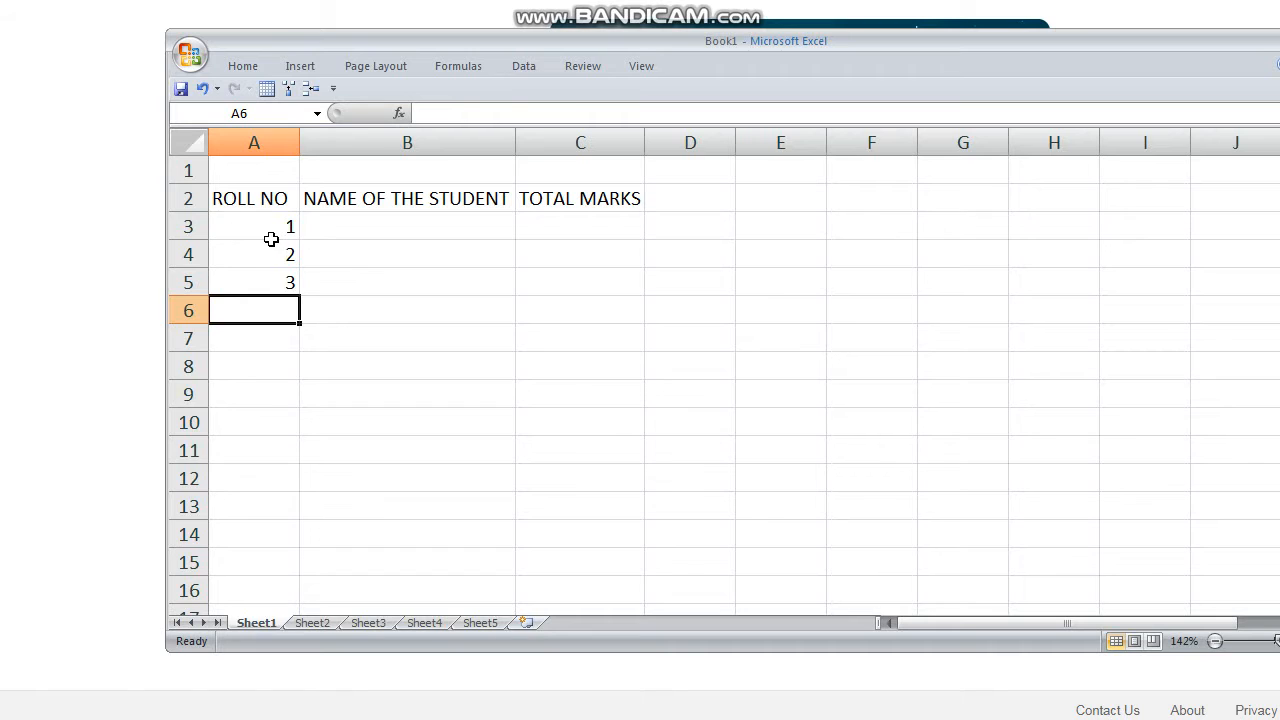
pyautogui.click(266, 229)
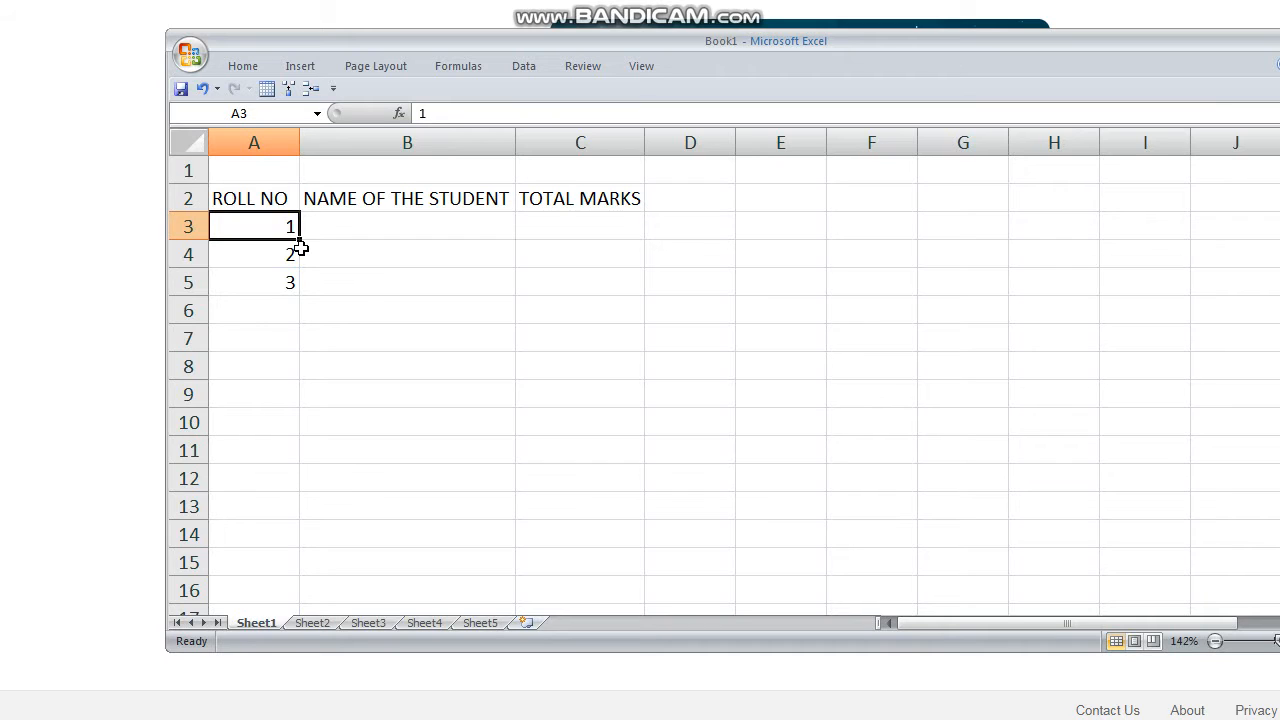
pyautogui.moveTo(300, 249); pyautogui.dragTo(303, 255)
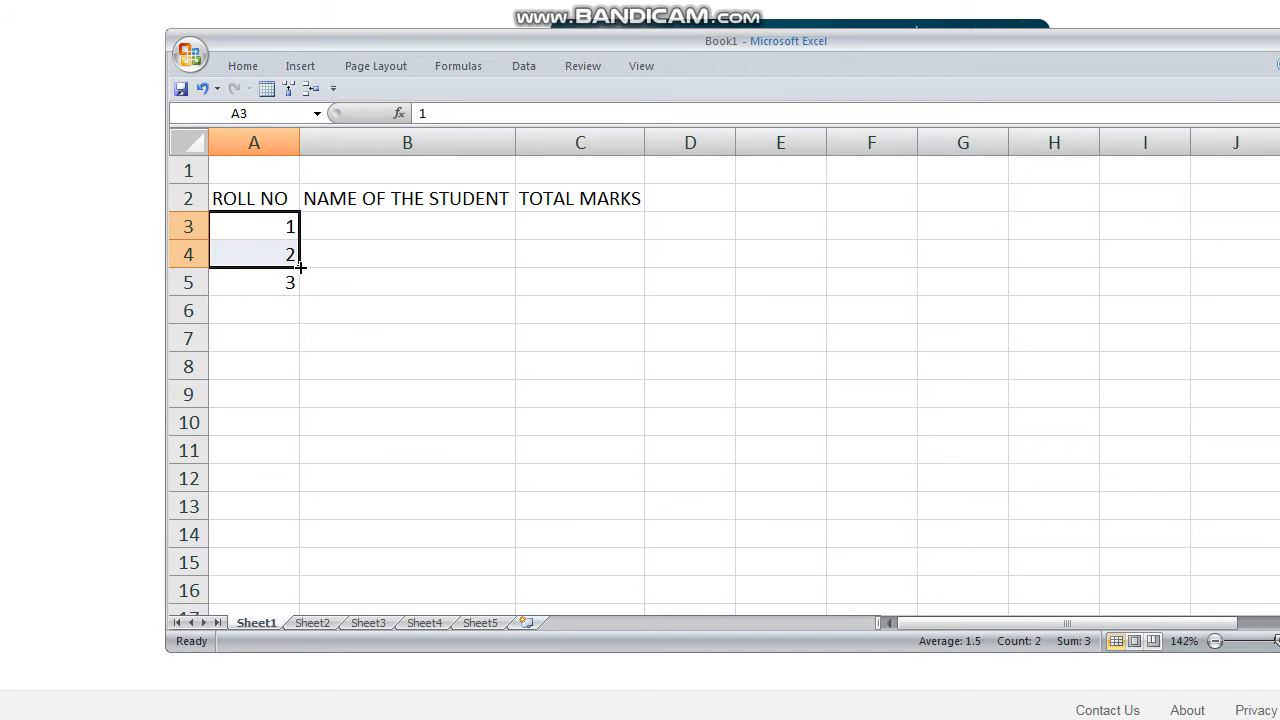
pyautogui.moveTo(297, 267); pyautogui.dragTo(294, 451)
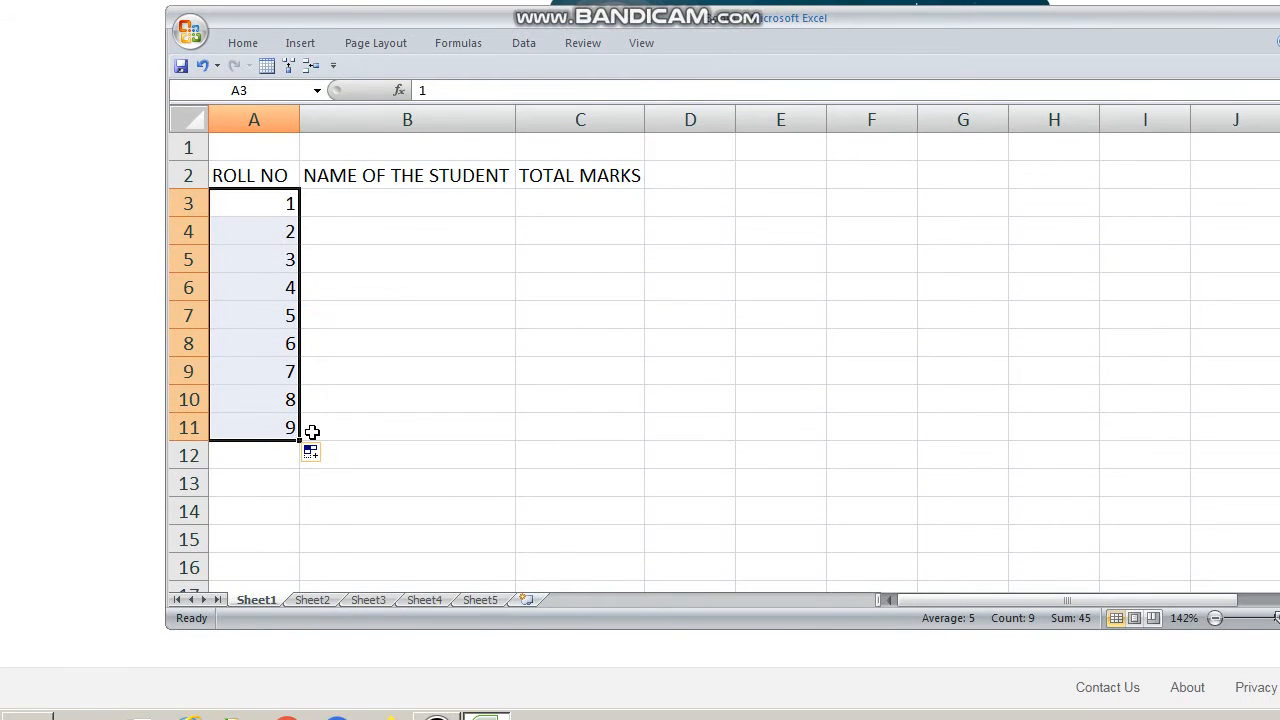
pyautogui.moveTo(301, 438); pyautogui.dragTo(303, 470)
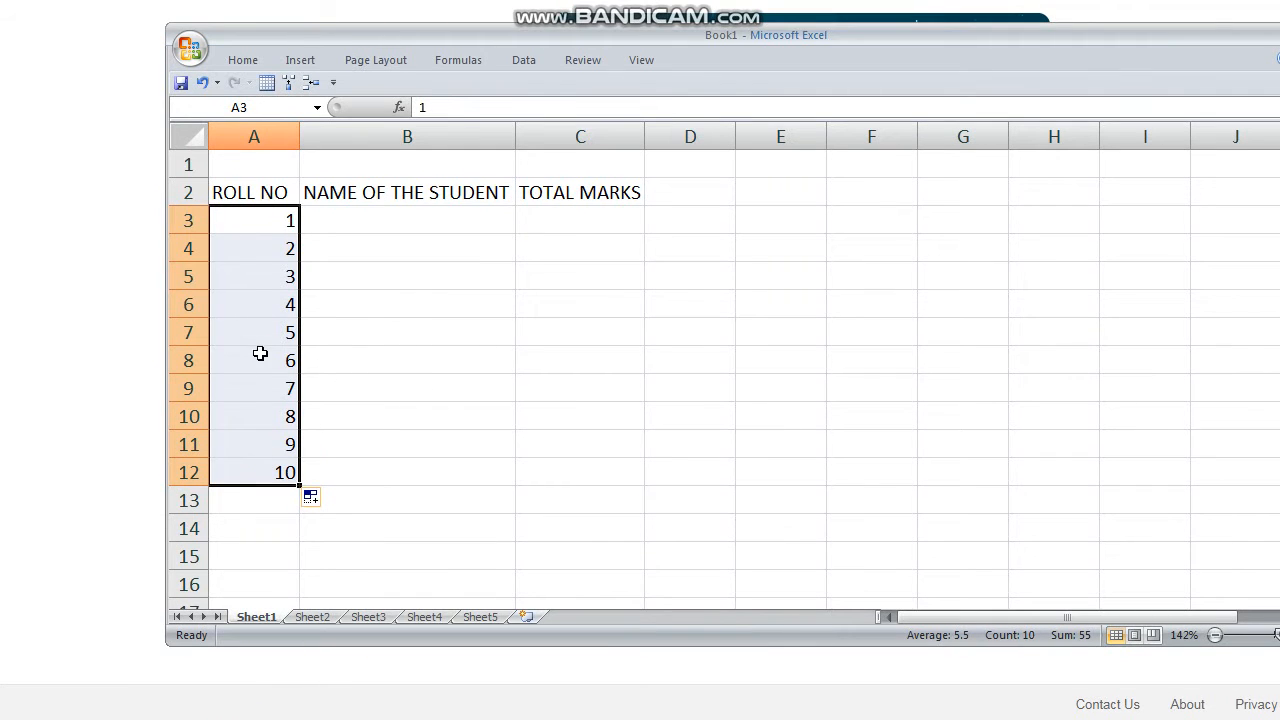
pyautogui.click(362, 307)
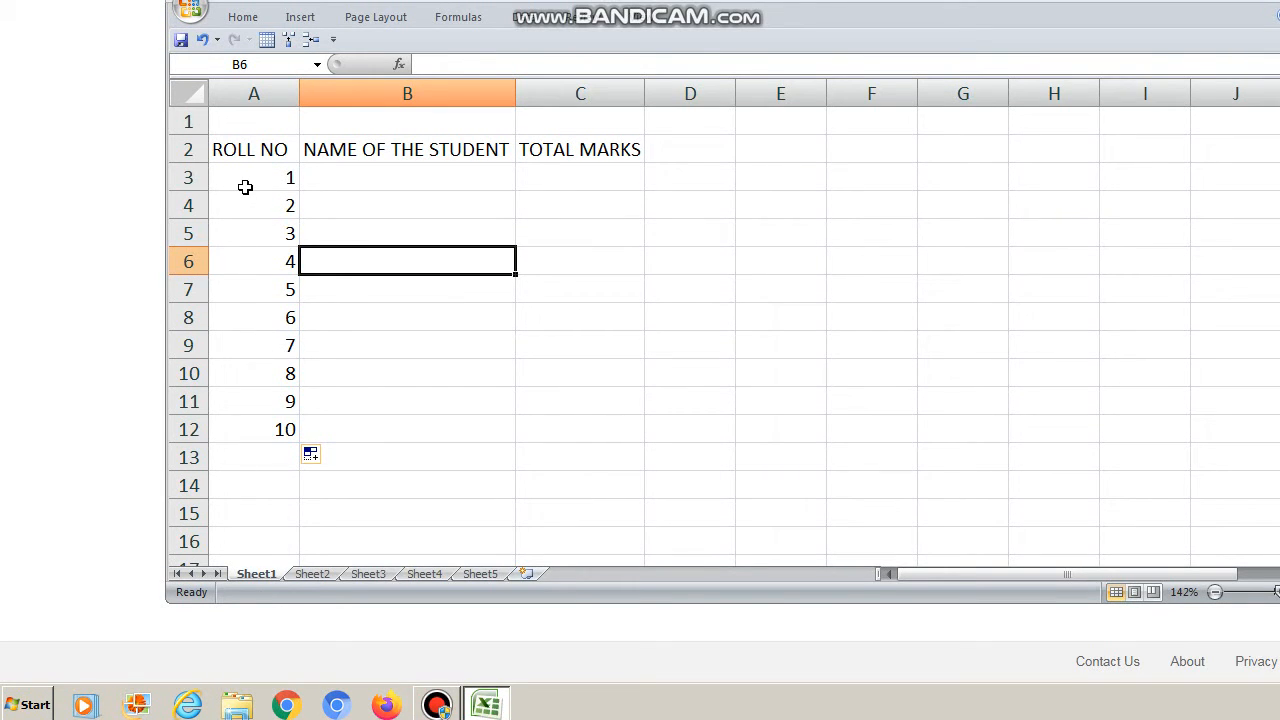
# Center the roll numbers in cells A3 to A12 horizontally
pyautogui.click(249, 182)
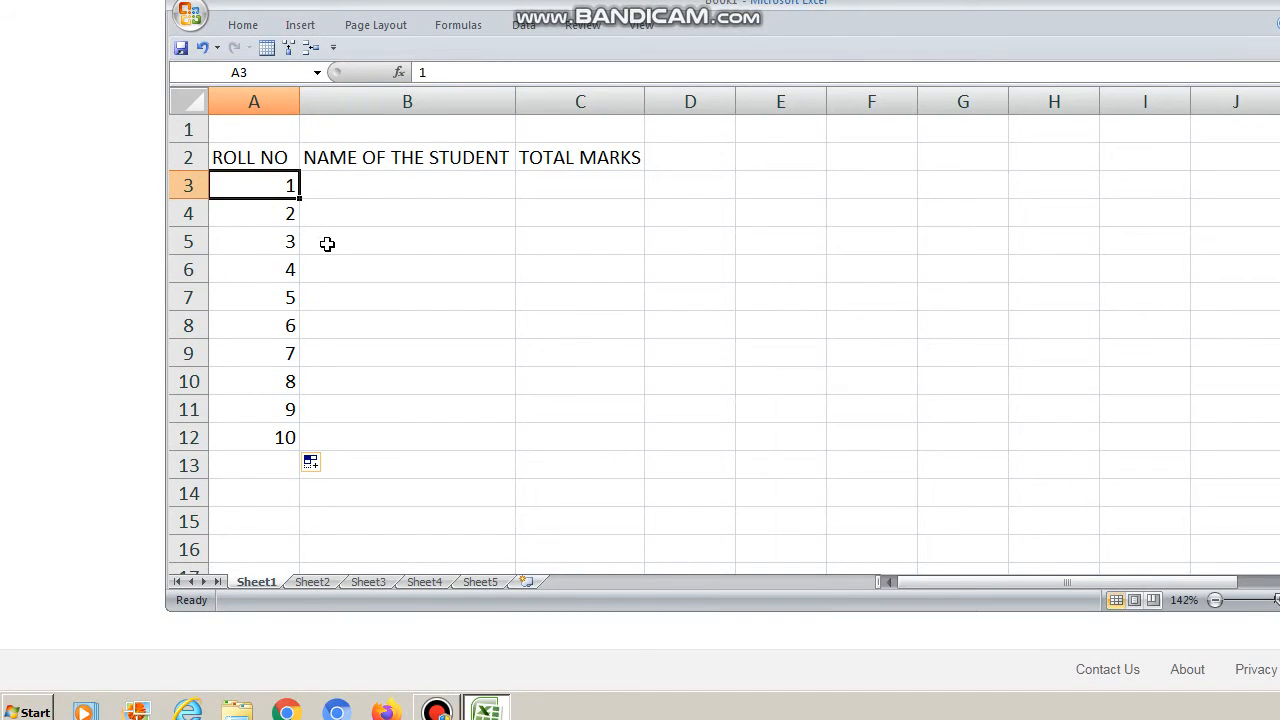
pyautogui.hotkey('shift', 'Down')
pyautogui.hotkey('shift', 'Down')
pyautogui.hotkey('shift', 'Down')
pyautogui.hotkey('shift', 'Down')
pyautogui.hotkey('shift', 'Down')
pyautogui.hotkey('shift', 'Down')
pyautogui.hotkey('shift', 'Down')
pyautogui.hotkey('shift', 'Down')
pyautogui.hotkey('shift', 'Down')
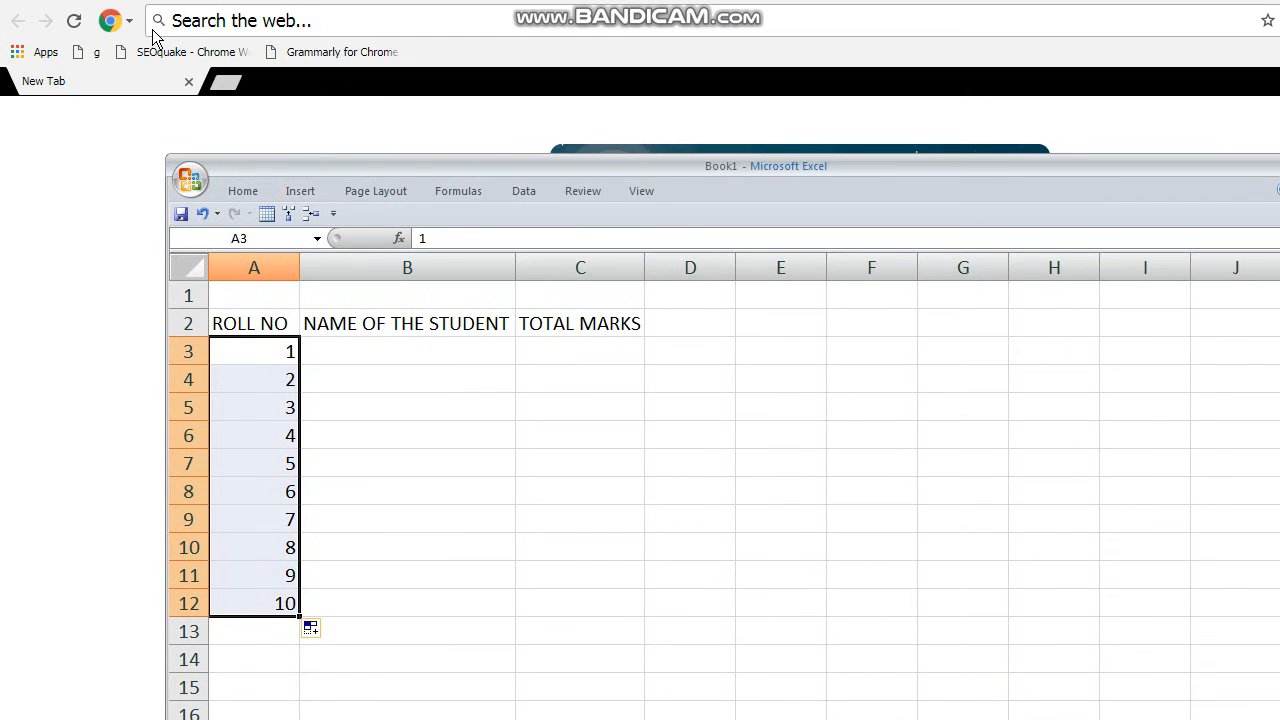
pyautogui.click(231, 189)
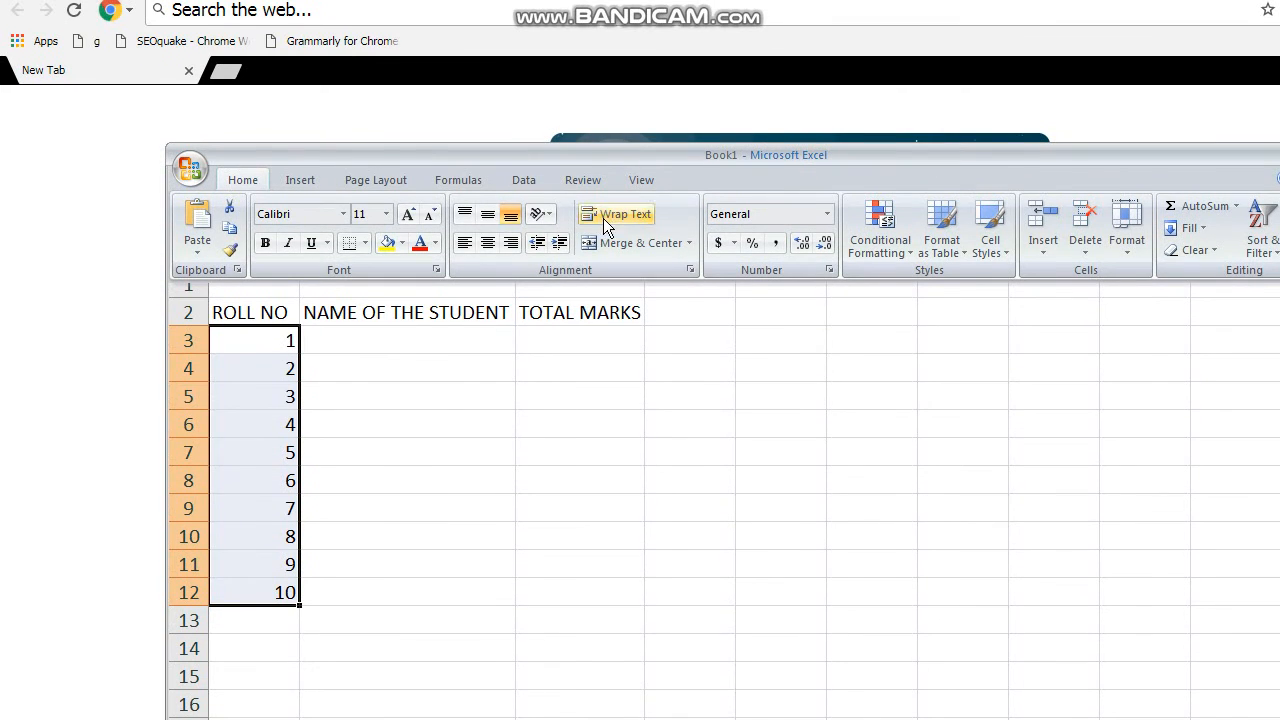
pyautogui.click(488, 245)
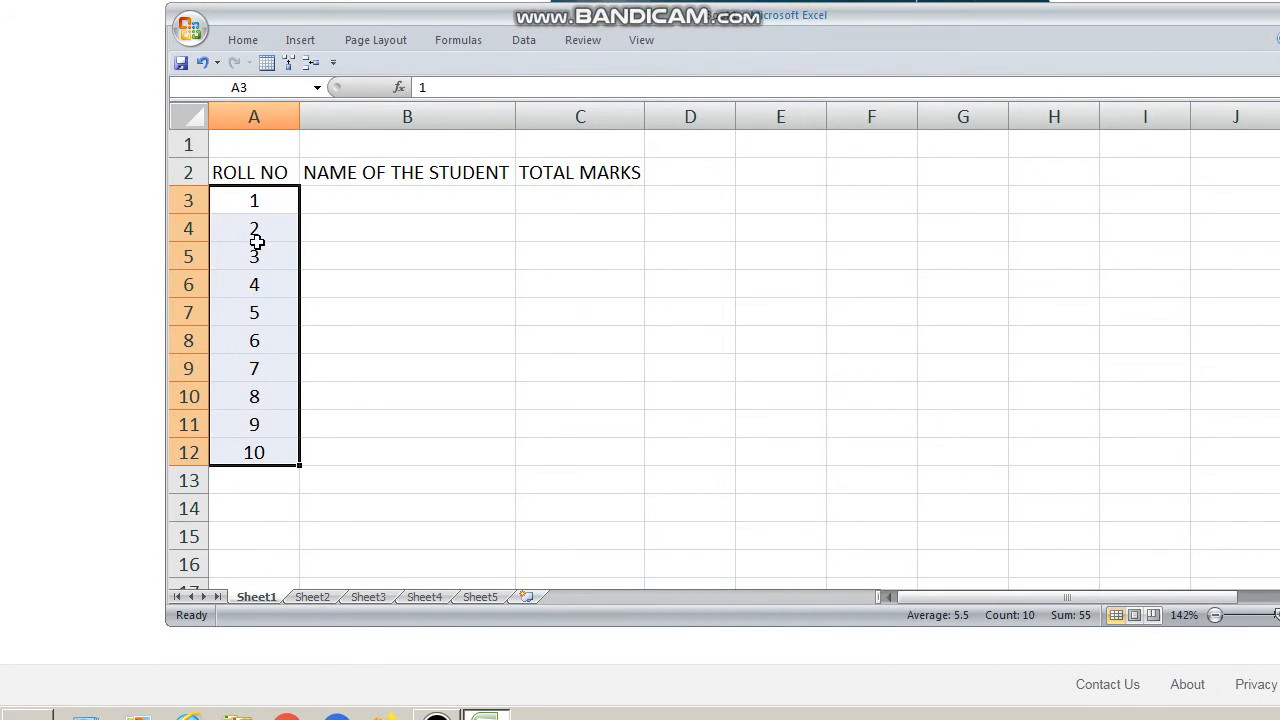
# Enter the names of the first six students in cells B3 to B8, one per roll number
pyautogui.click(380, 201)
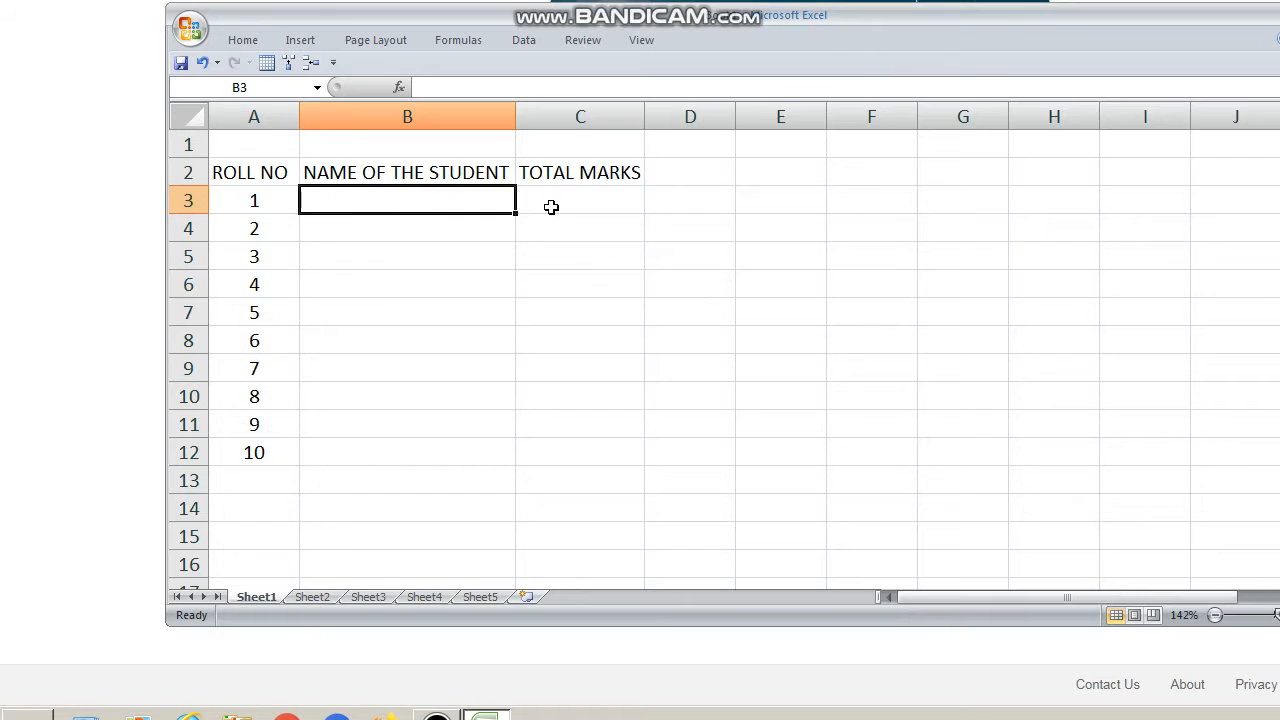
pyautogui.write('SRIHITHA')
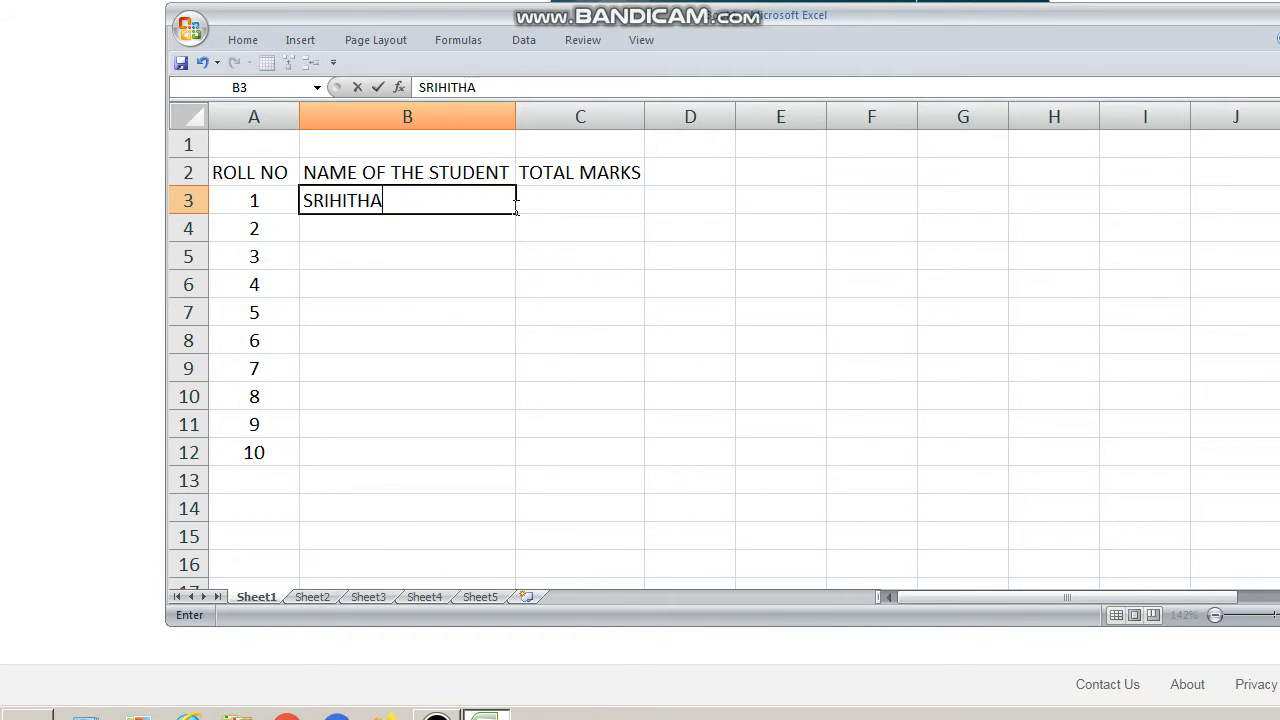
pyautogui.press('Return')
pyautogui.write('ROHITH')
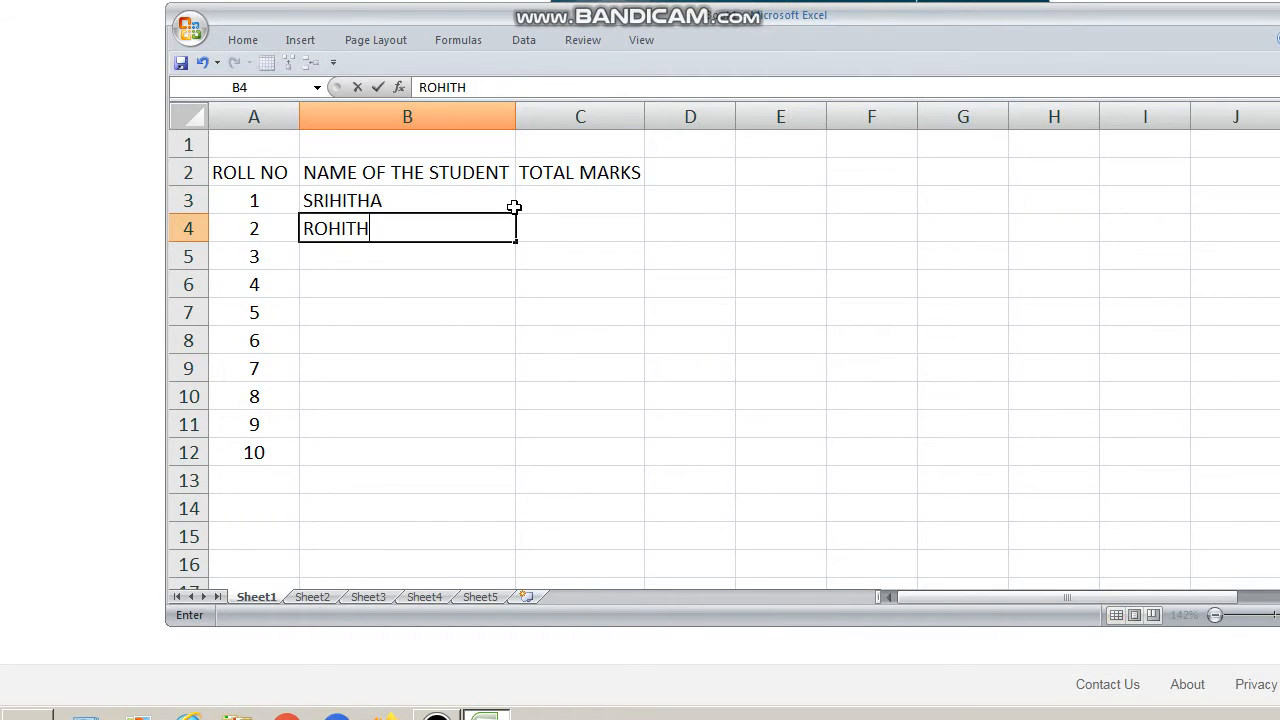
pyautogui.press('Return')
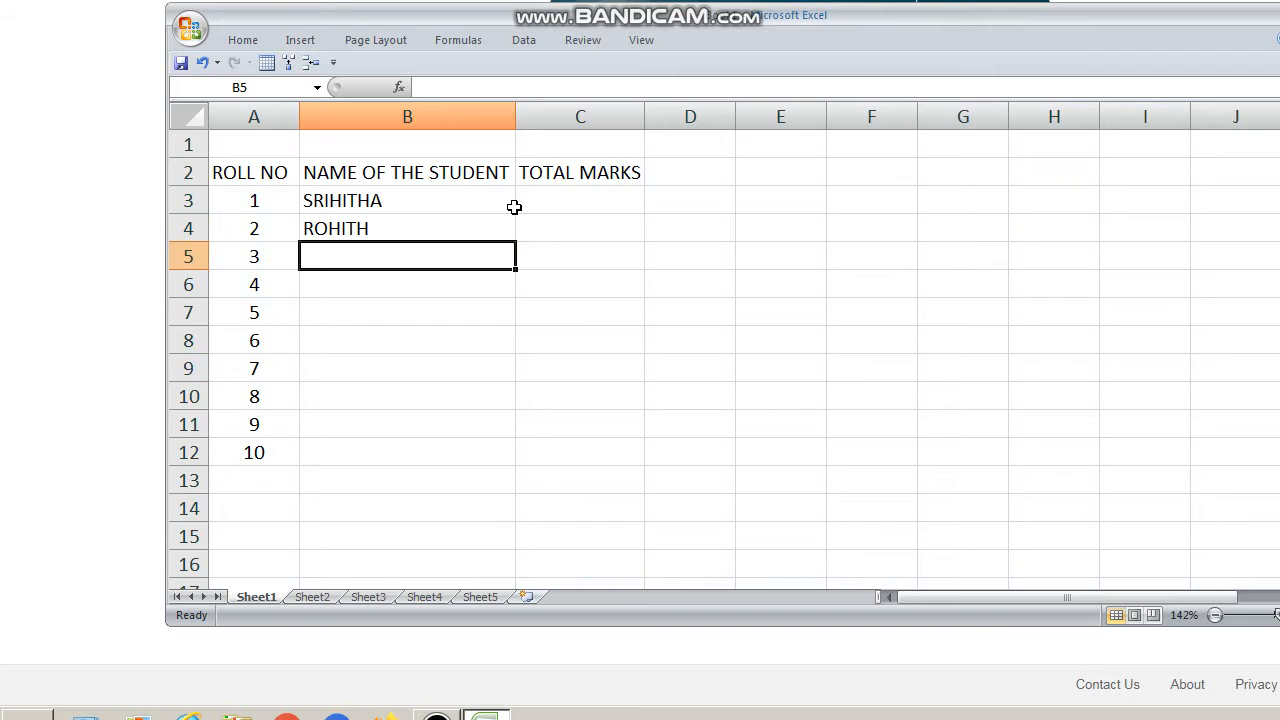
pyautogui.write('SAI')
pyautogui.press('Return')
pyautogui.write('SANJ')
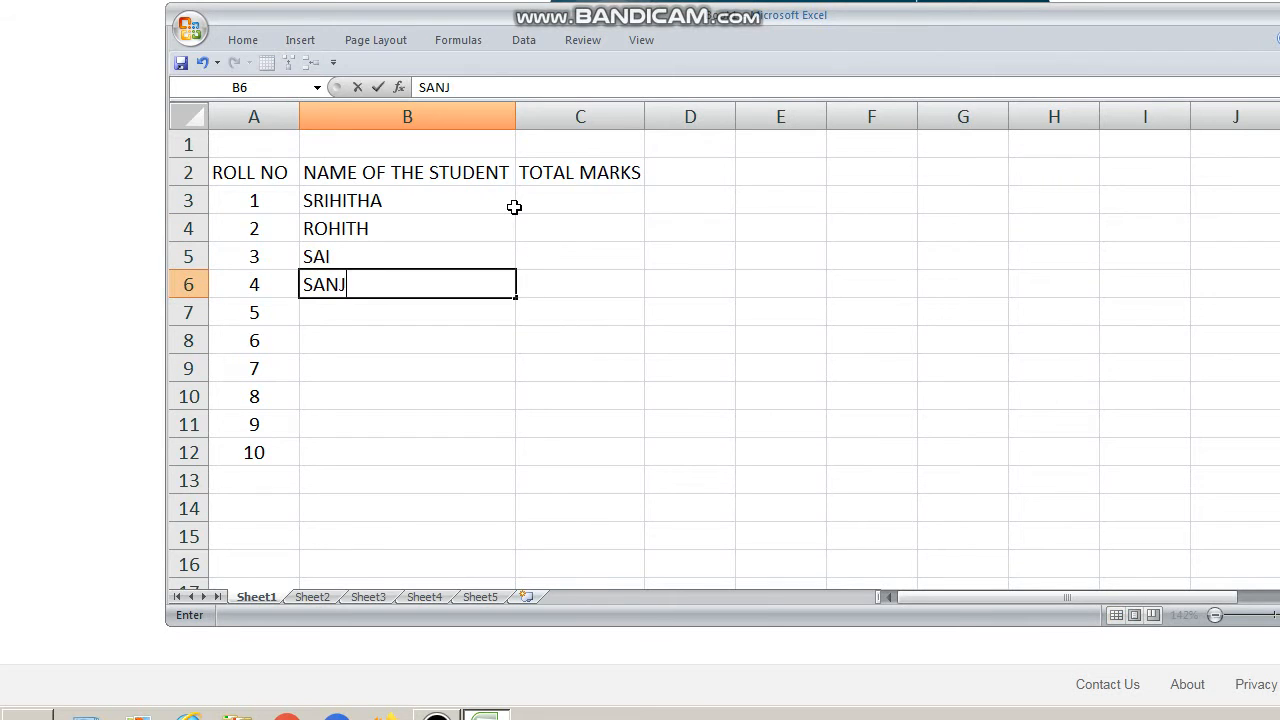
pyautogui.write('U')
pyautogui.press('Return')
pyautogui.write('ANITHA')
pyautogui.press('Return')
pyautogui.write('SU')
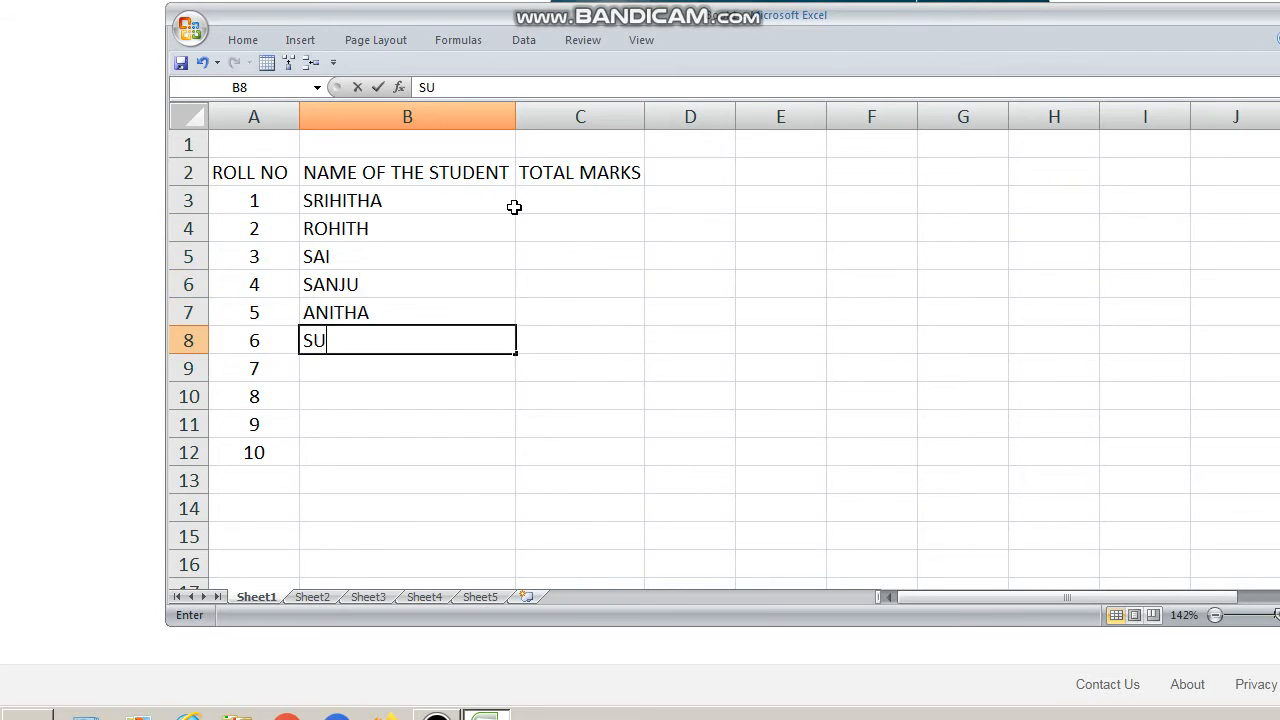
pyautogui.write('RENDER')
pyautogui.press('Return')
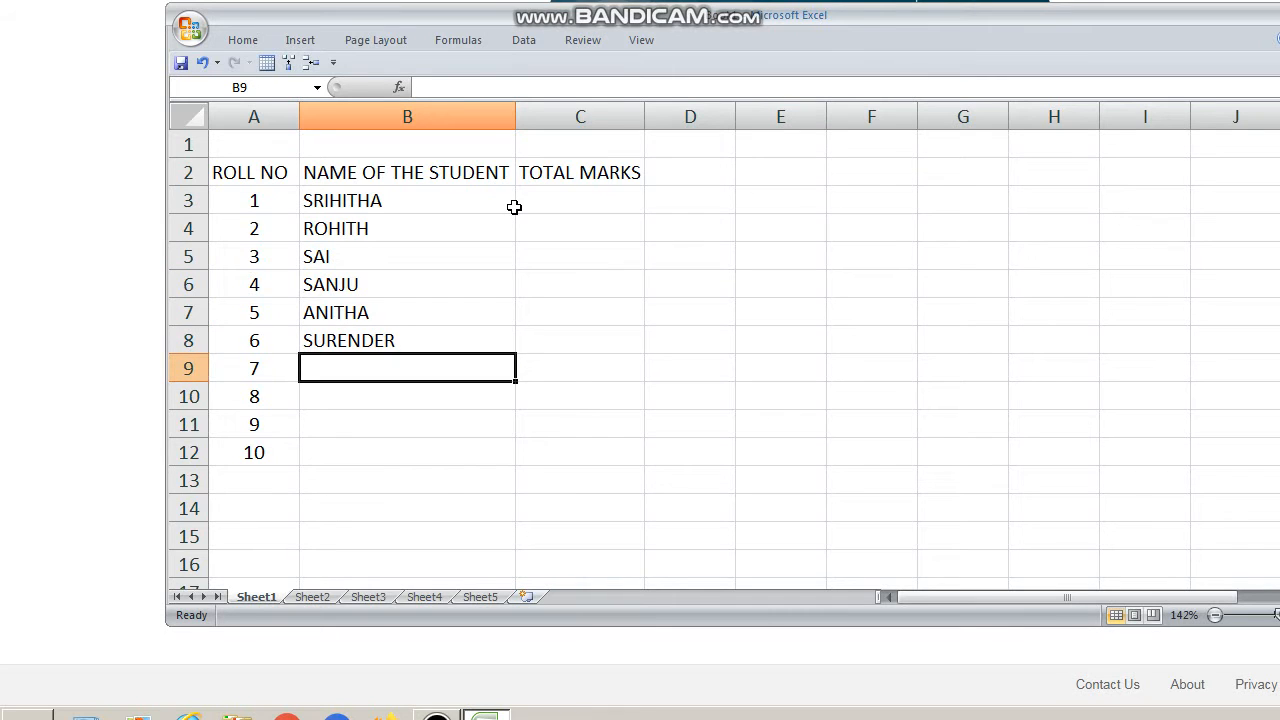
# Enter the names of the remaining four students in cells B9 to B12, for roll numbers 7 to 10
pyautogui.write('PRAMEELA')
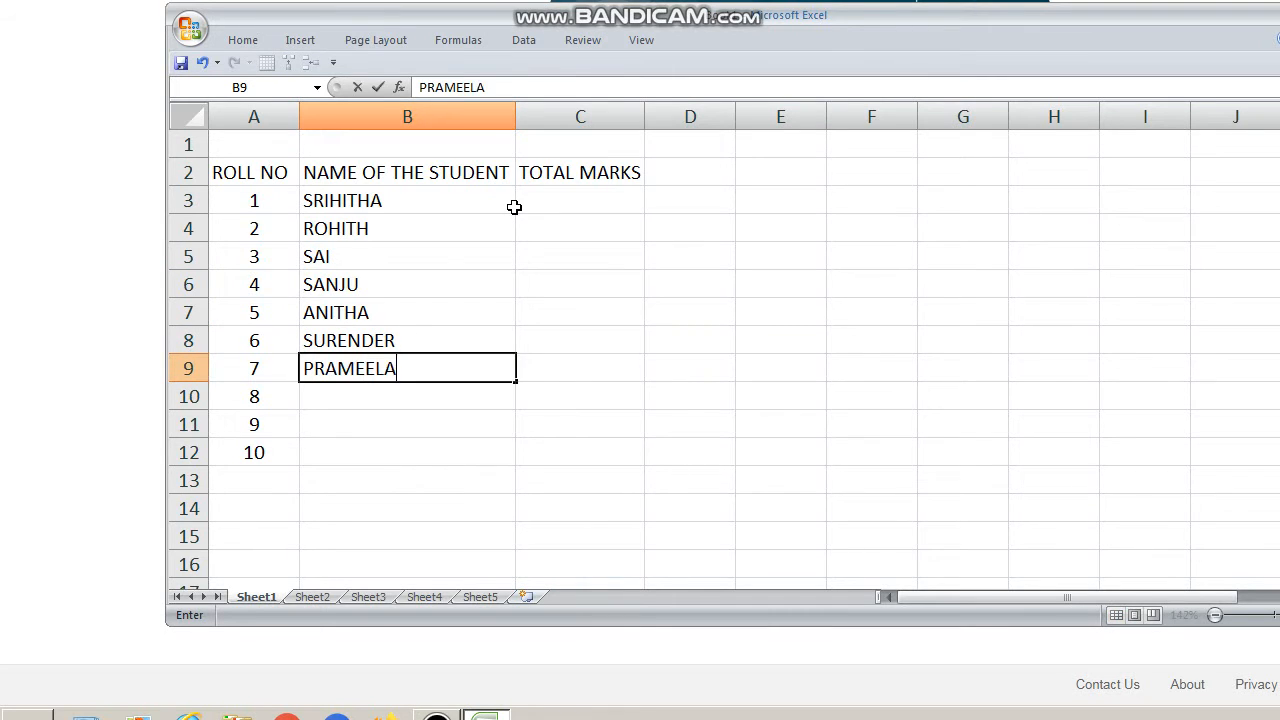
pyautogui.press('Return')
pyautogui.write('BAPU')
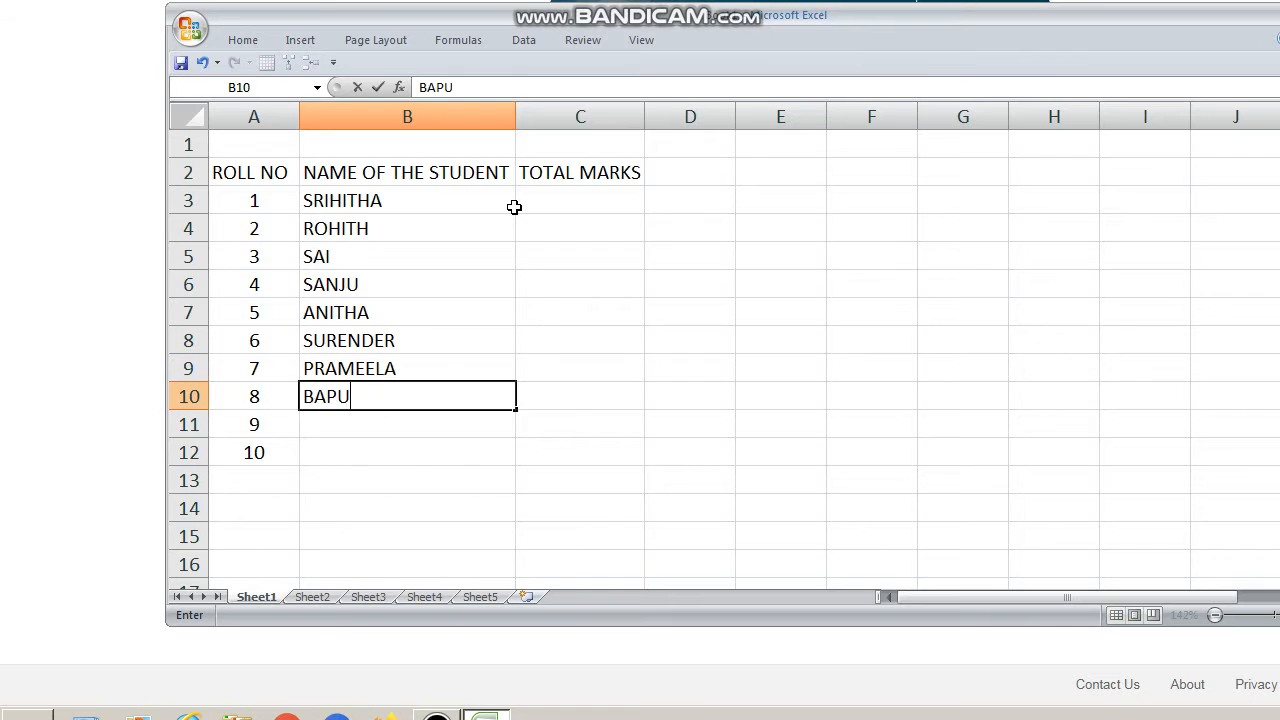
pyautogui.press('Return')
pyautogui.write('NARENDER')
pyautogui.press('Return')
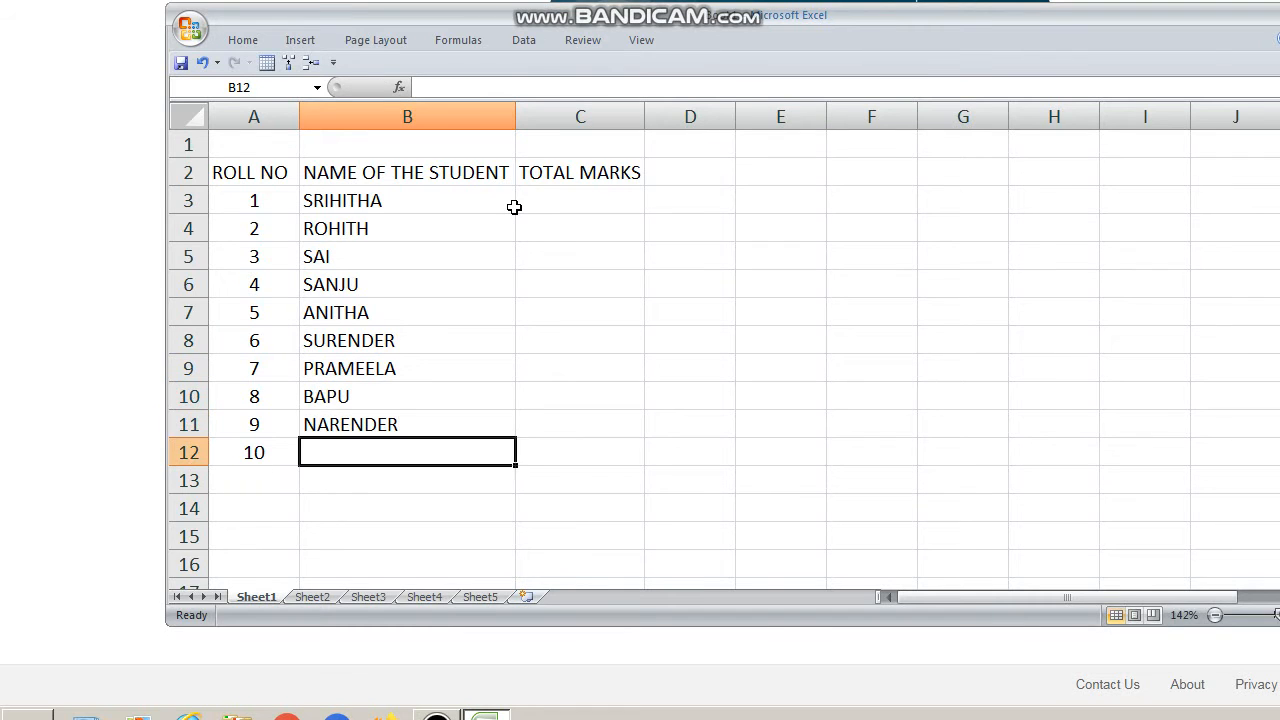
pyautogui.write('SUJATHA')
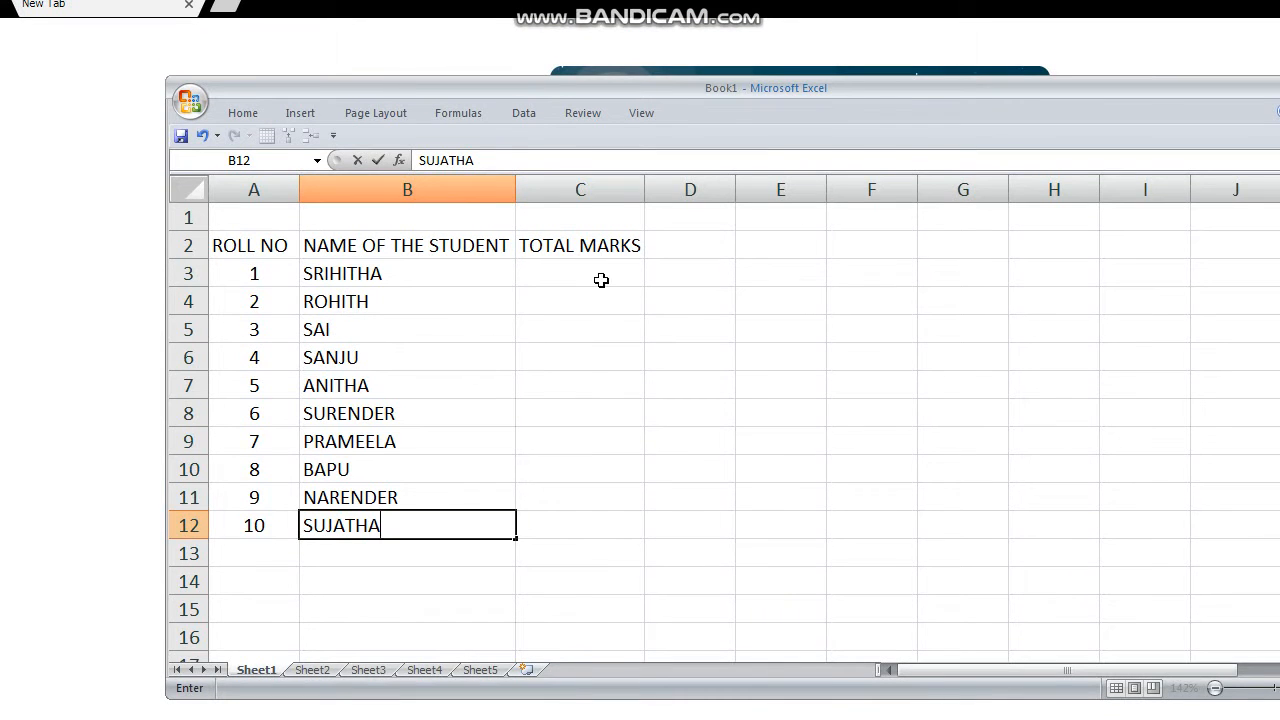
# Enter the total marks 546, 535, 500, 547 and 585 for roll numbers 1 to 5 in cells C3 to C7
pyautogui.click(603, 276)
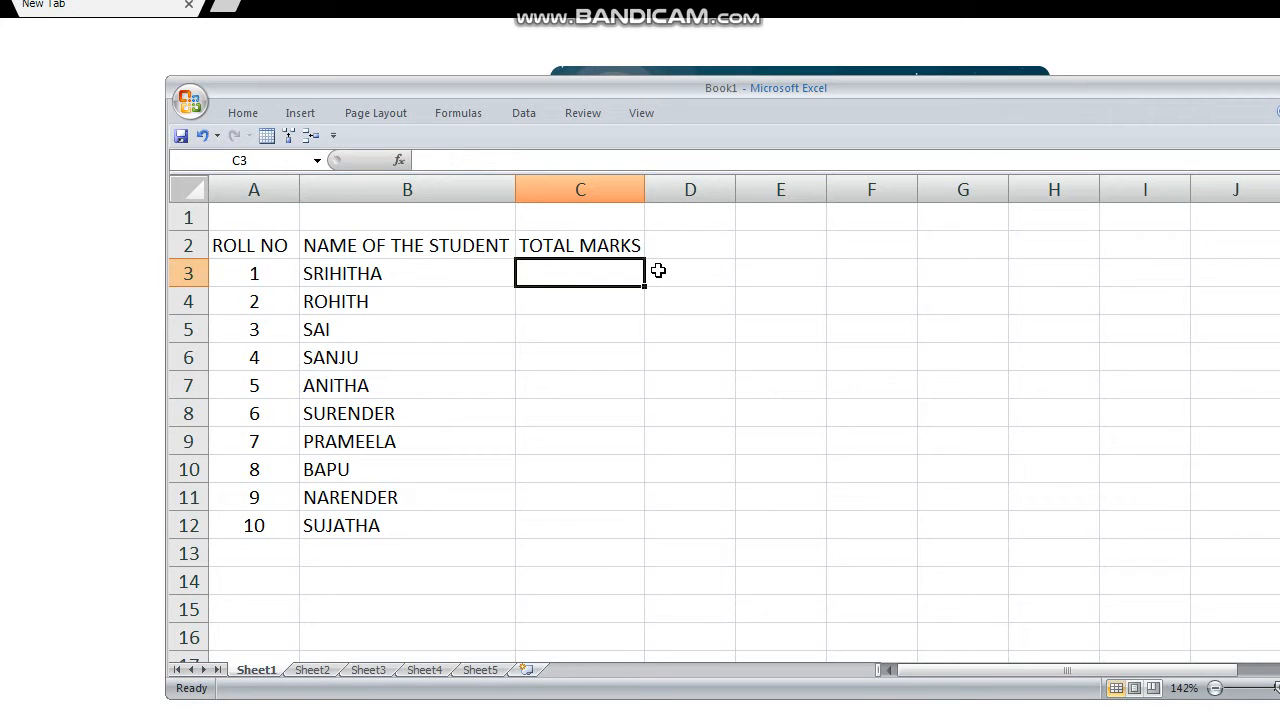
pyautogui.write('546')
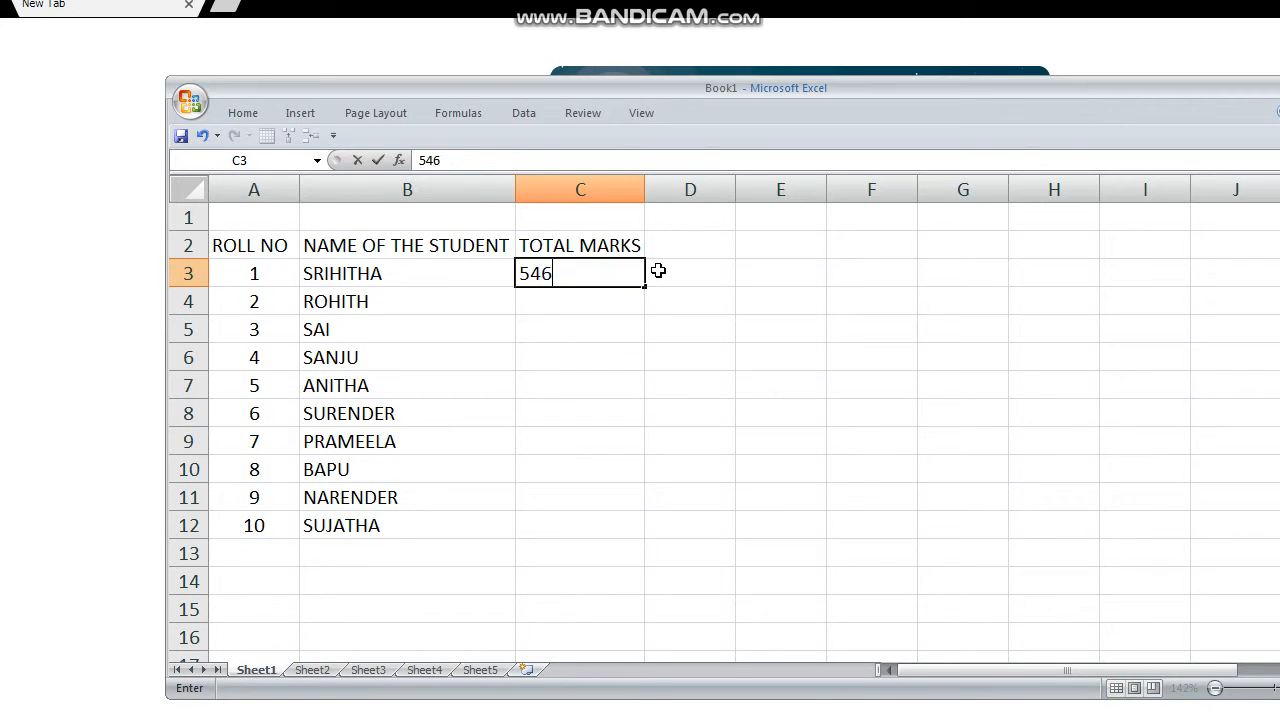
pyautogui.press('Return')
pyautogui.write('7')
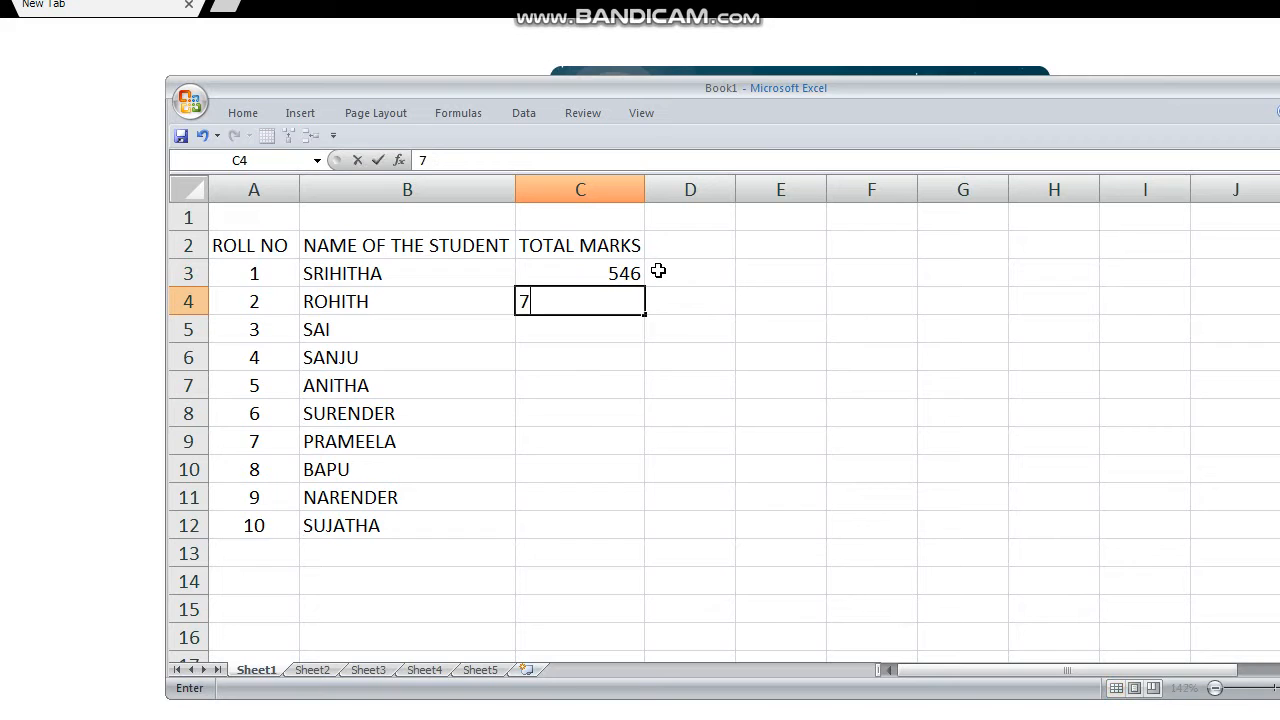
pyautogui.write('8')
pyautogui.press('BackSpace')
pyautogui.press('BackSpace')
pyautogui.write('535')
pyautogui.press('Return')
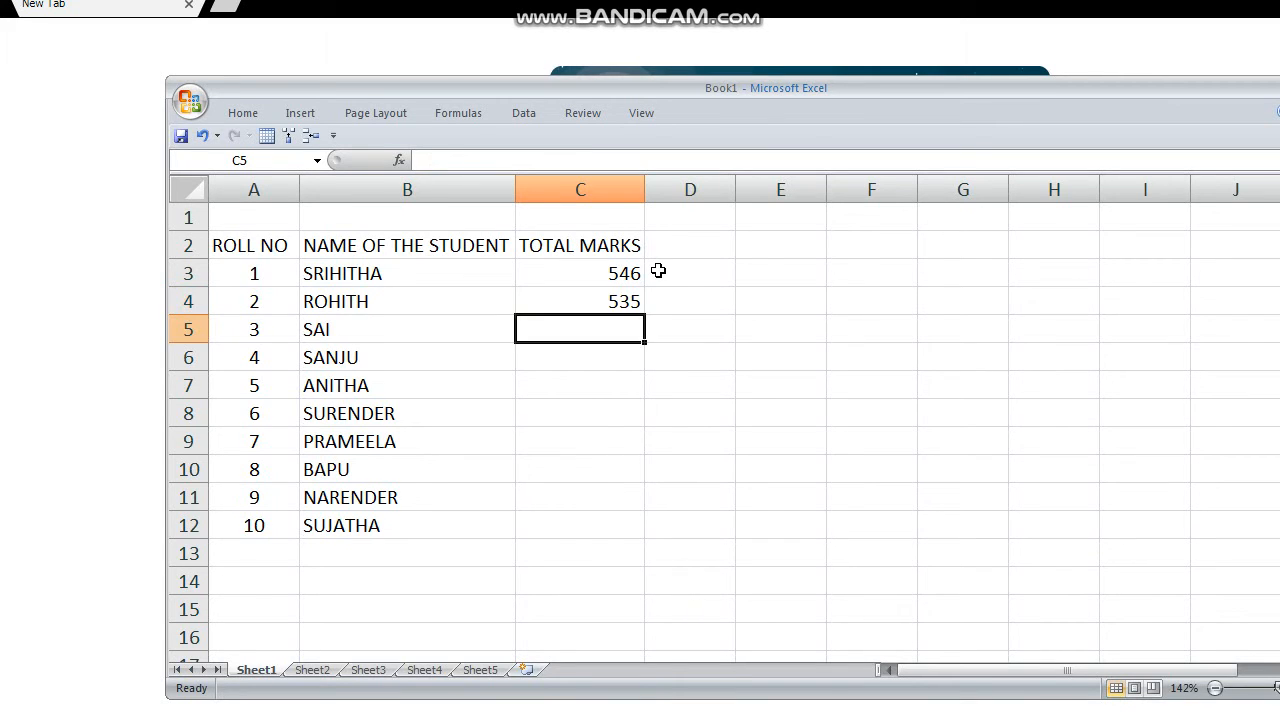
pyautogui.write('500')
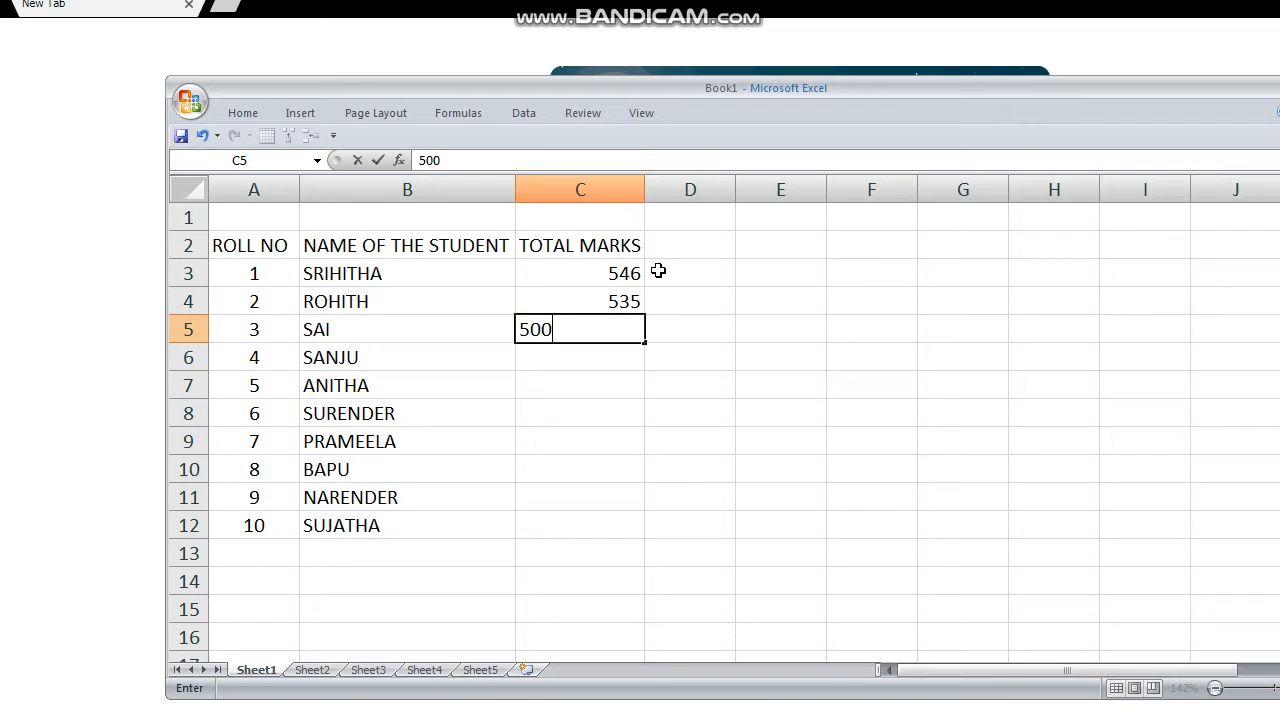
pyautogui.press('Return')
pyautogui.write('5')
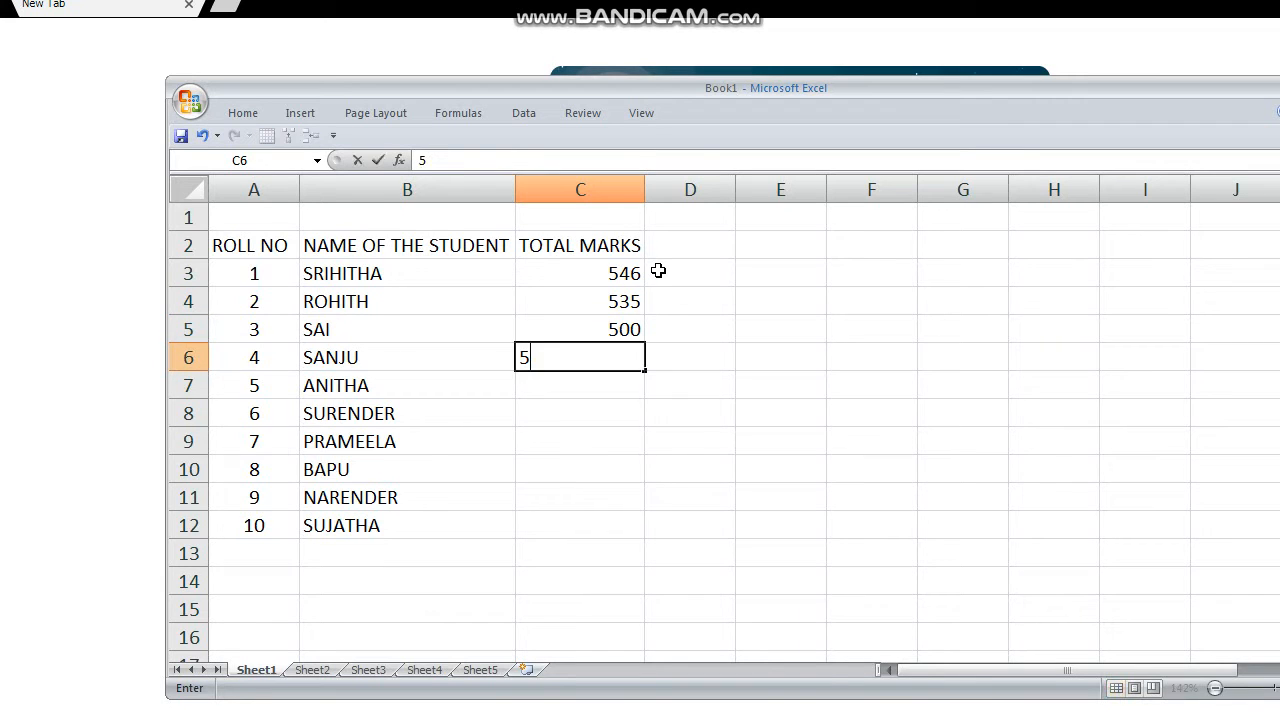
pyautogui.write('47')
pyautogui.press('Return')
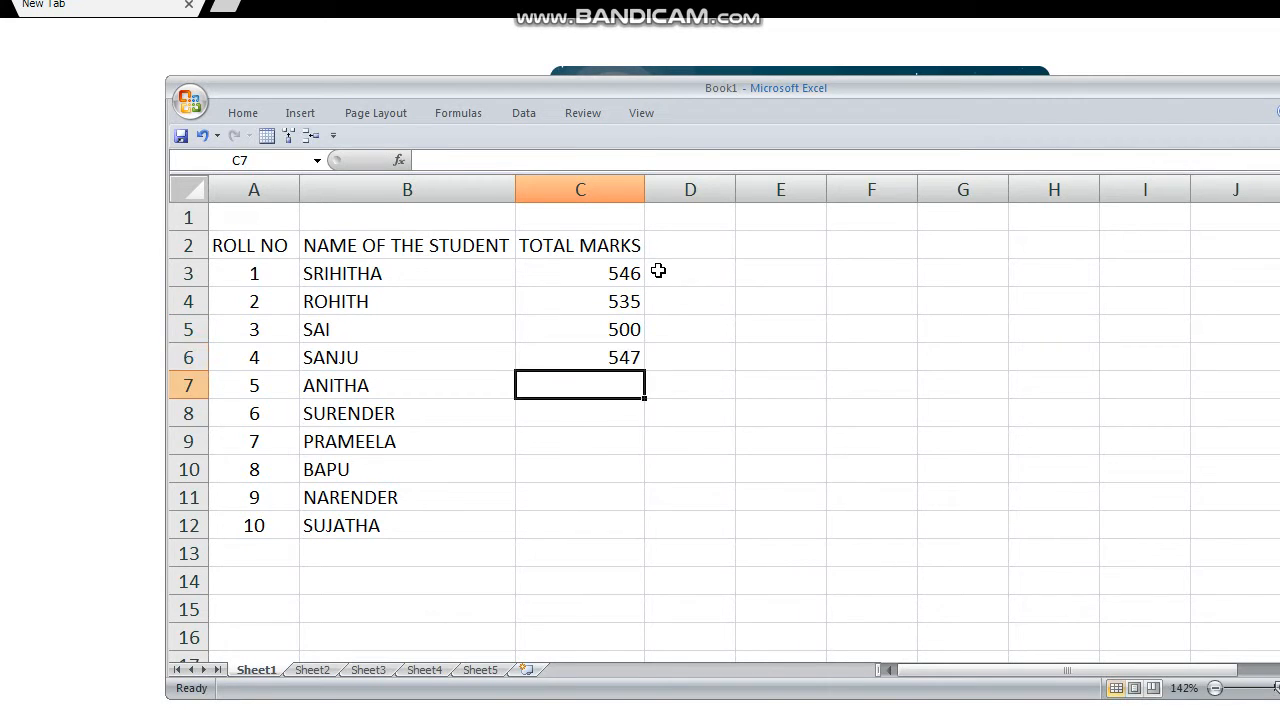
pyautogui.write('585')
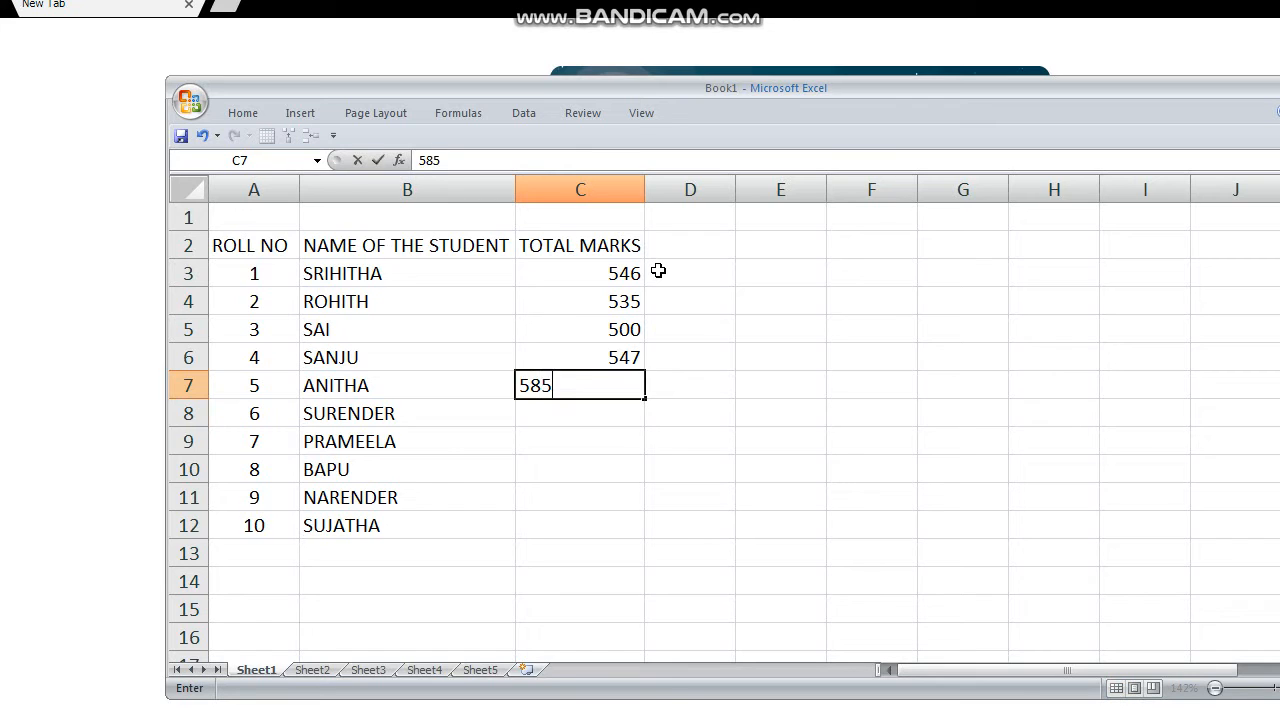
pyautogui.press('Return')
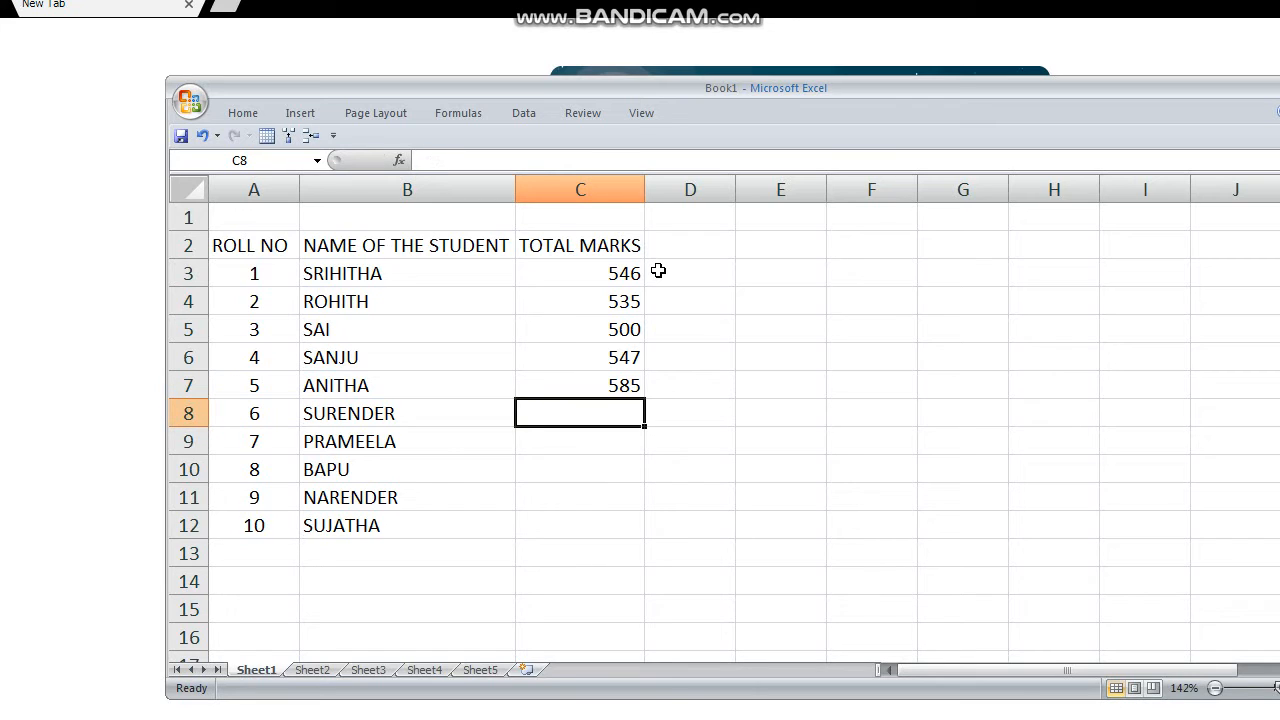
# Enter the total marks 400, 456, 495, 501 and 505 for roll numbers 6 to 10 in cells C8 to C12
pyautogui.write('400')
pyautogui.press('Return')
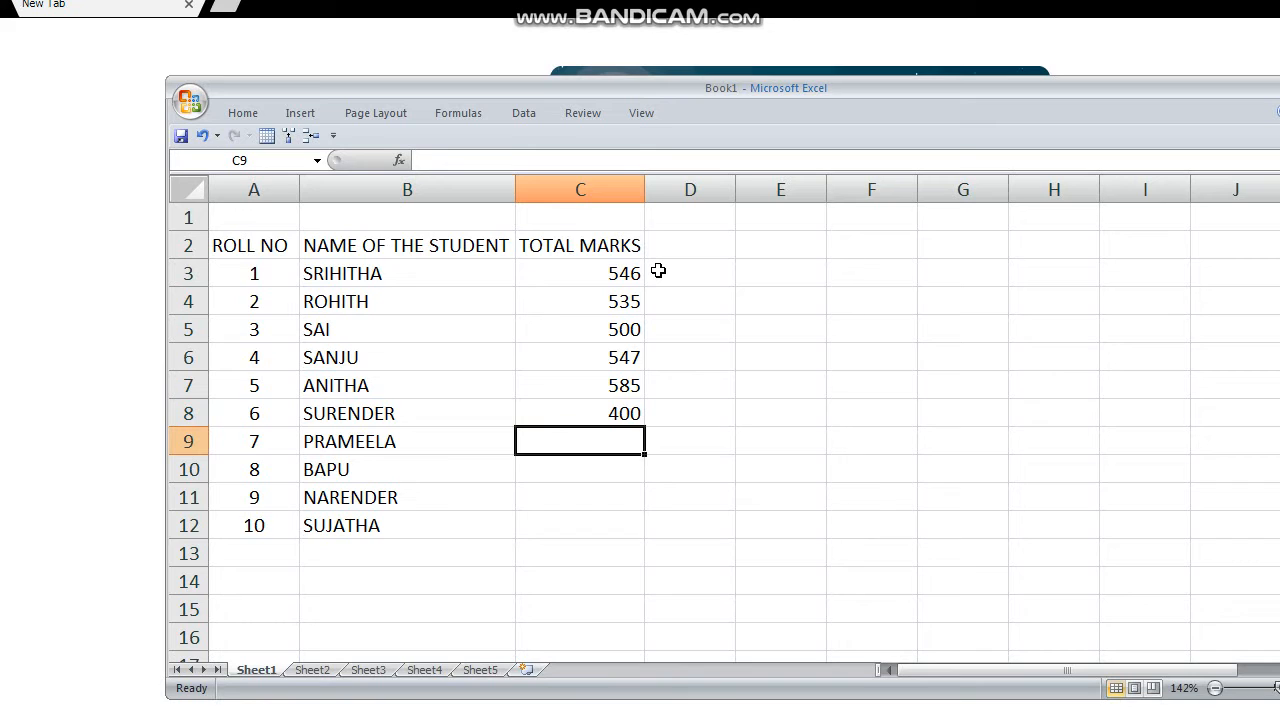
pyautogui.write('456')
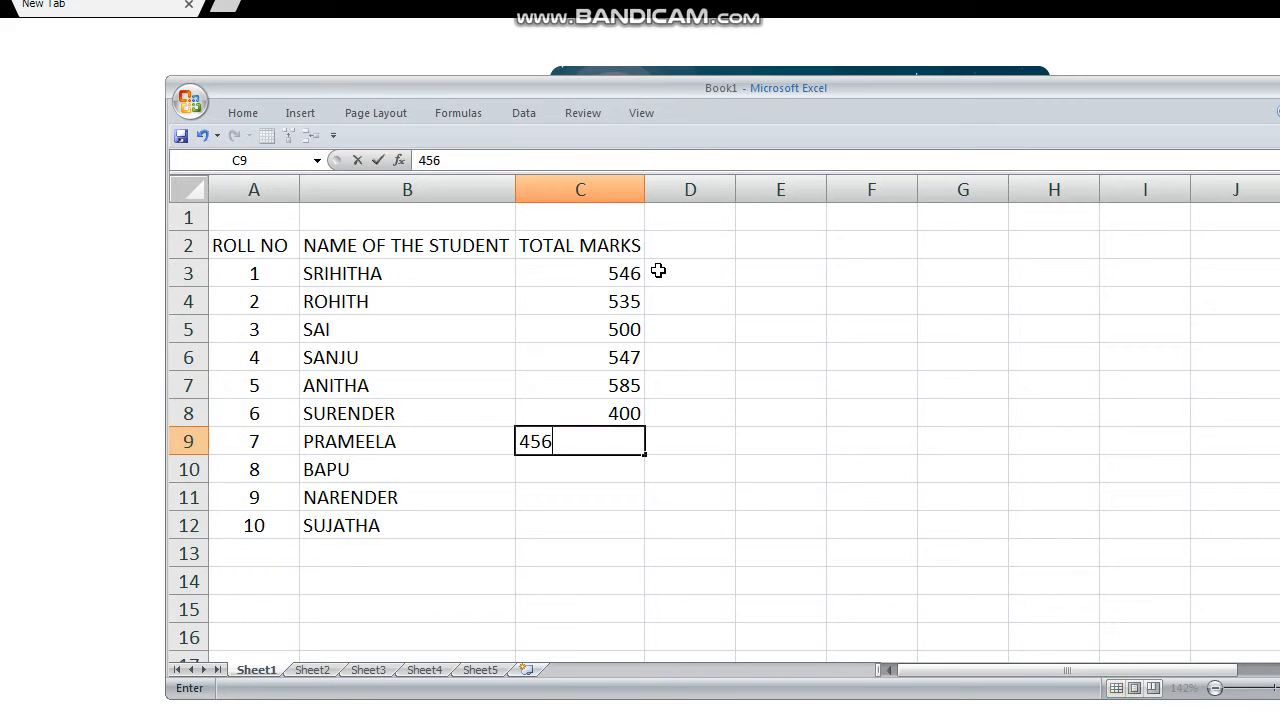
pyautogui.press('Return')
pyautogui.write('495')
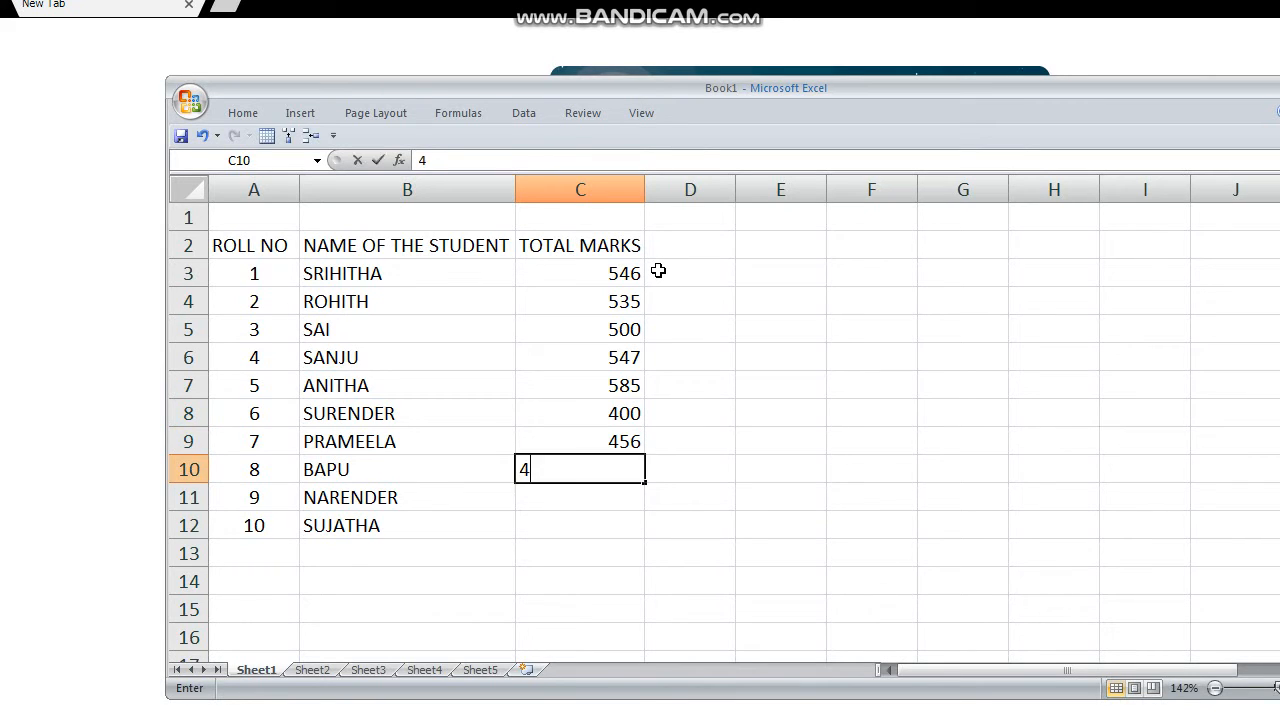
pyautogui.press('Return')
pyautogui.write('501')
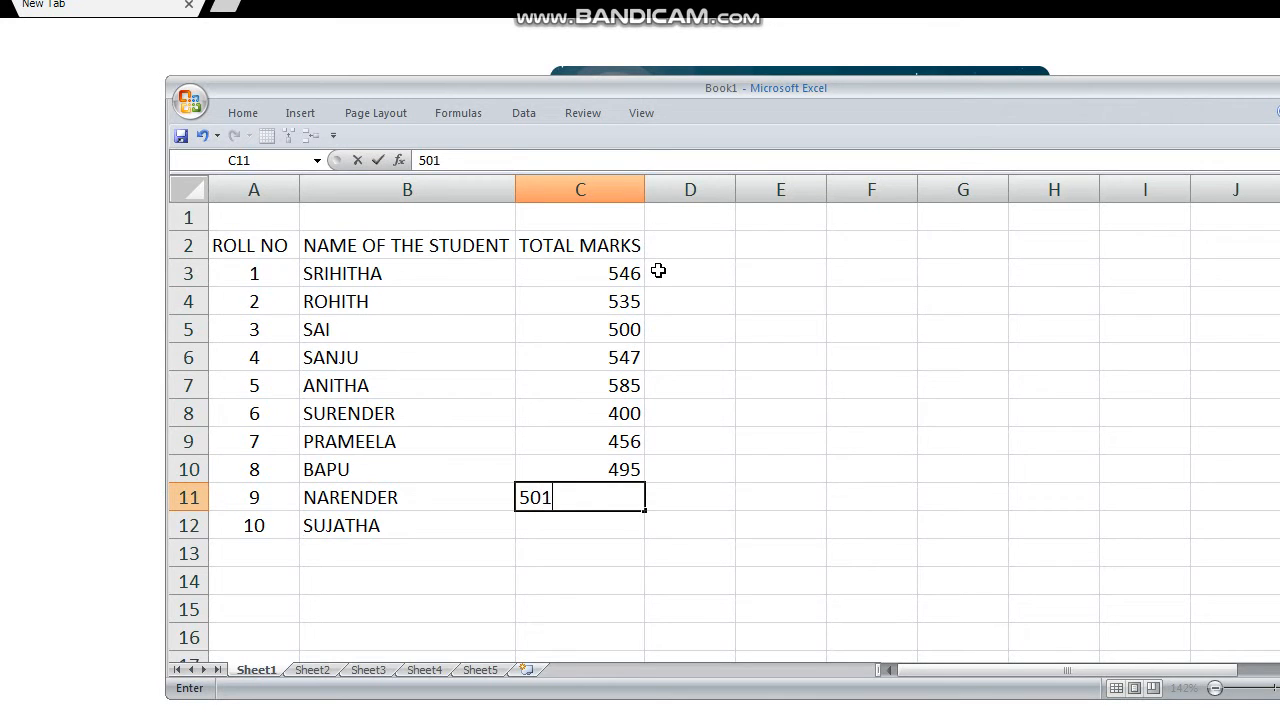
pyautogui.press('Return')
pyautogui.write('50')
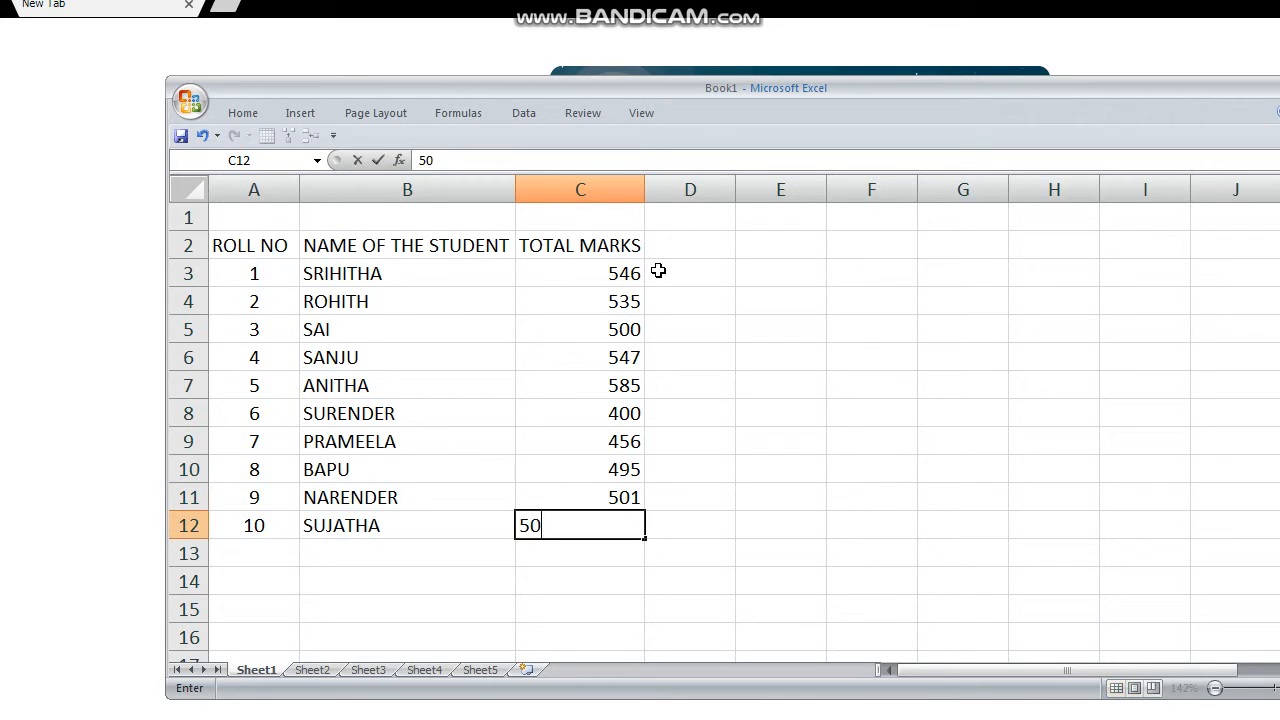
pyautogui.write('5')
pyautogui.press('Return')
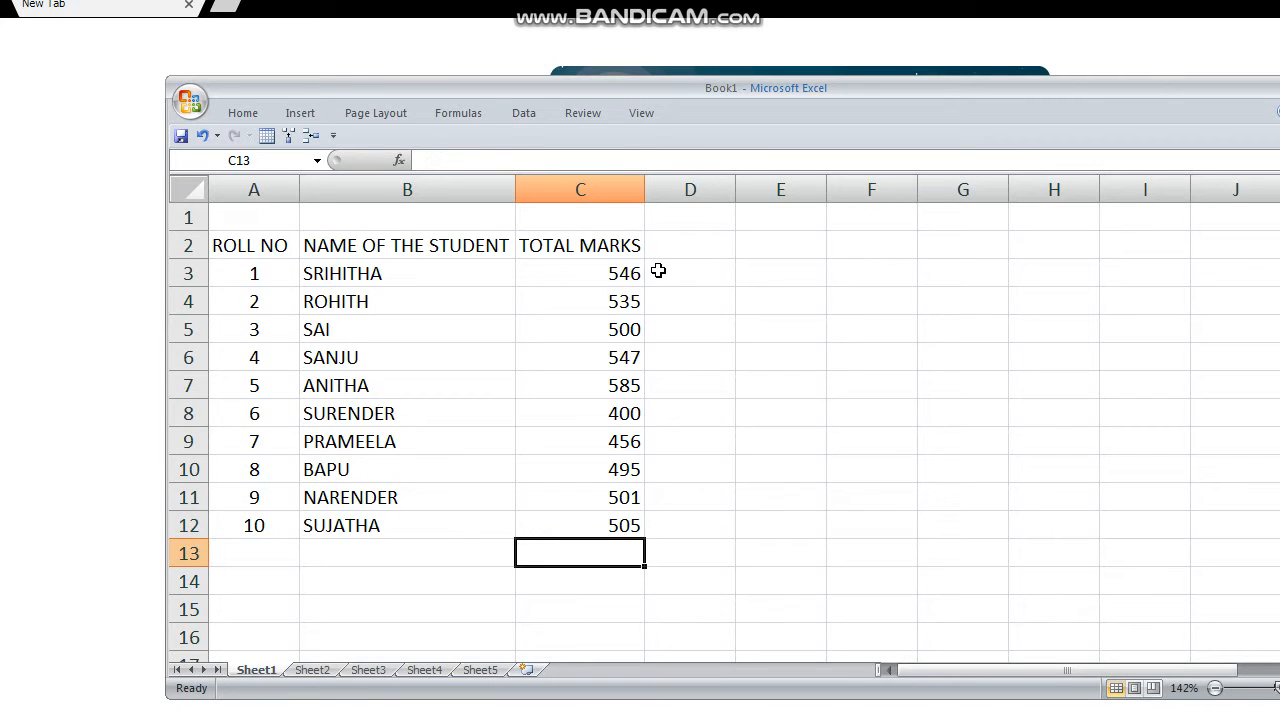
# Center the total marks in cells C3 to C12 horizontally
pyautogui.click(566, 276)
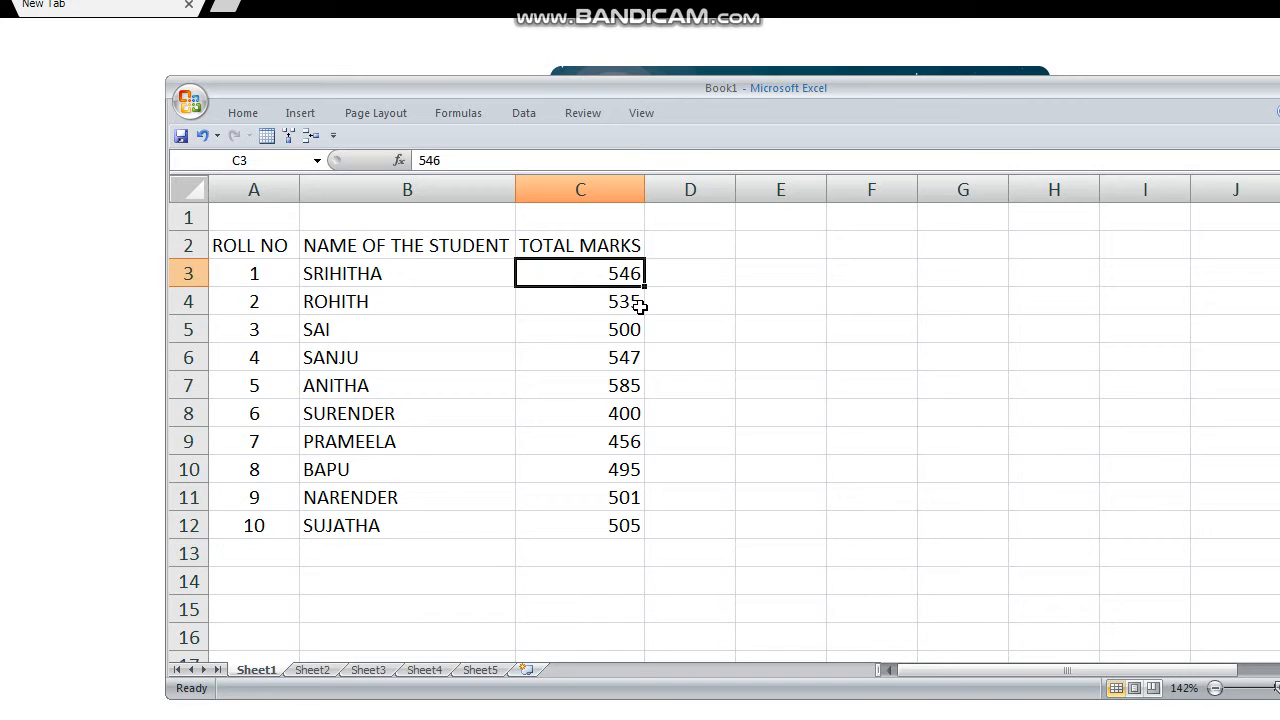
pyautogui.hotkey('shift', 'Down')
pyautogui.hotkey('shift', 'Down')
pyautogui.hotkey('shift', 'Down')
pyautogui.hotkey('shift', 'Down')
pyautogui.hotkey('shift', 'Down')
pyautogui.hotkey('shift', 'Down')
pyautogui.hotkey('shift', 'Down')
pyautogui.hotkey('shift', 'Down')
pyautogui.hotkey('shift', 'Down')
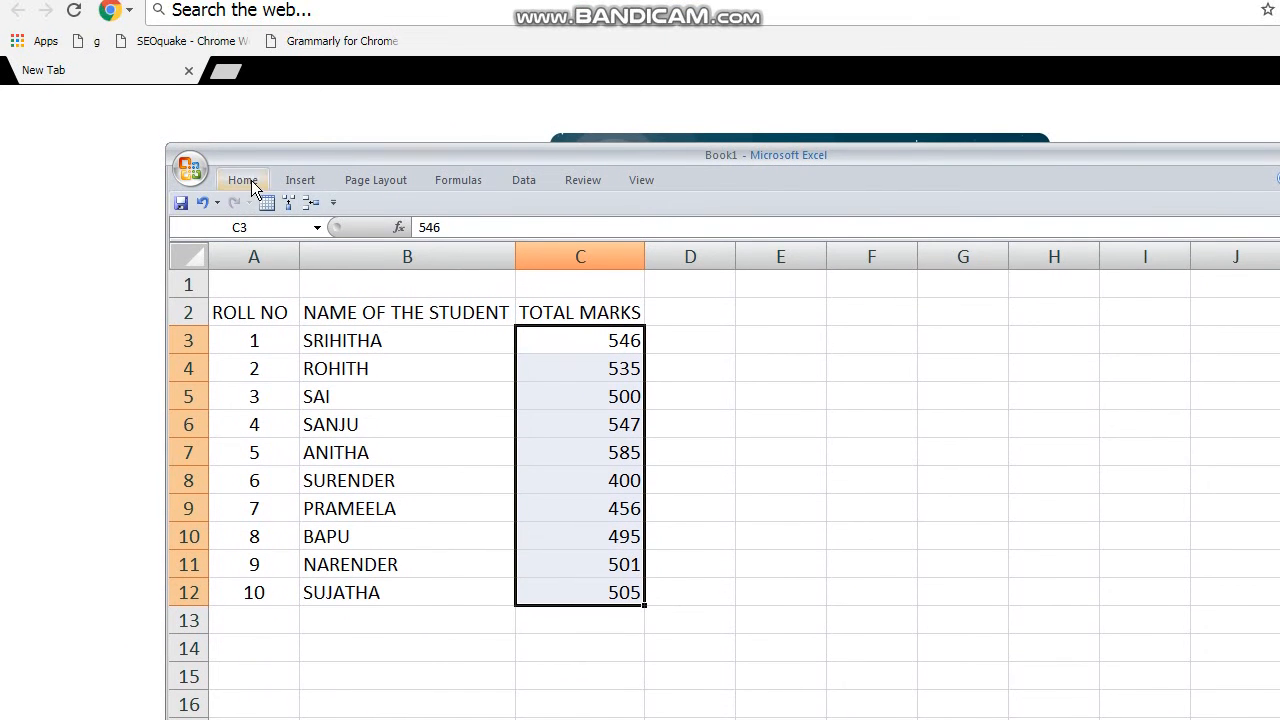
pyautogui.click(242, 139)
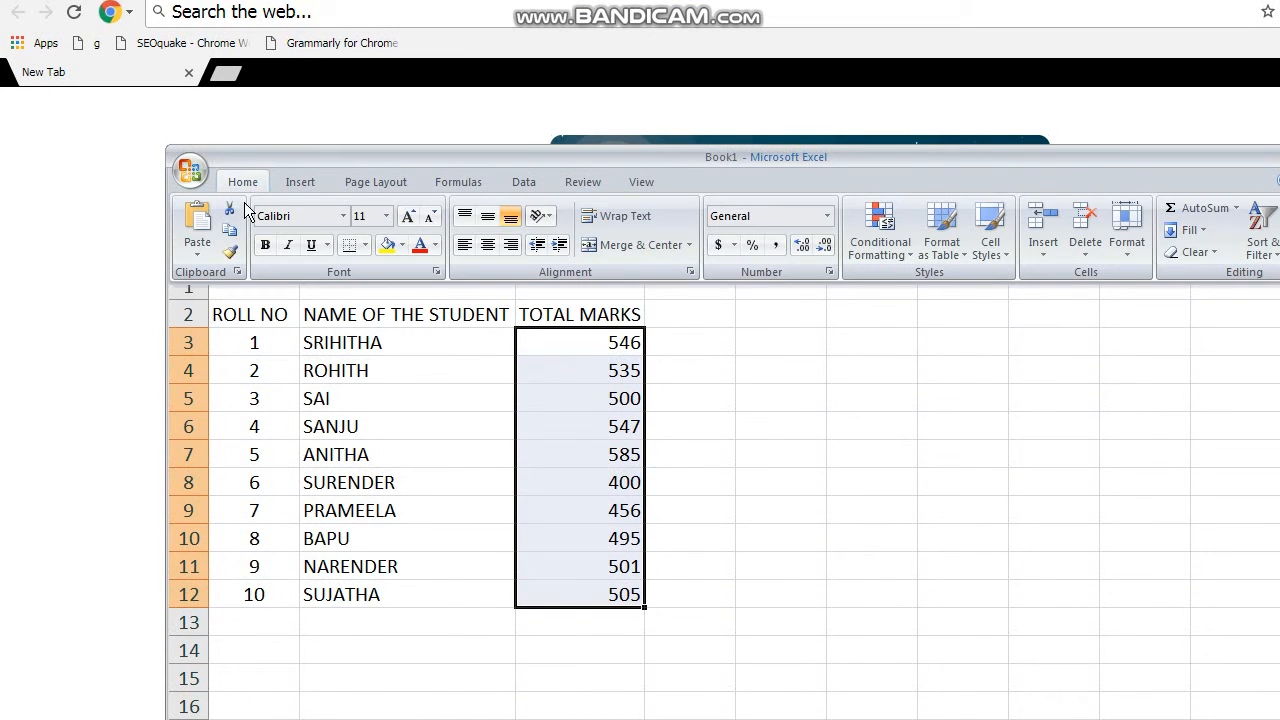
pyautogui.click(488, 245)
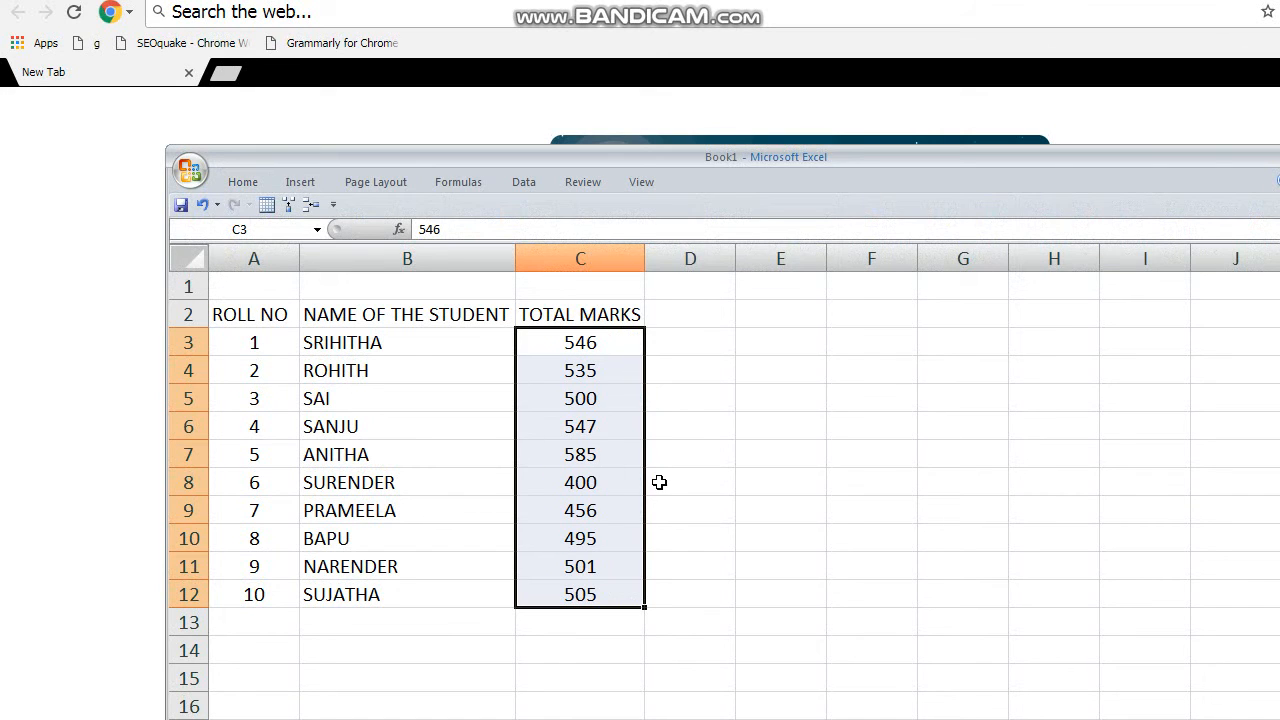
pyautogui.click(769, 481)
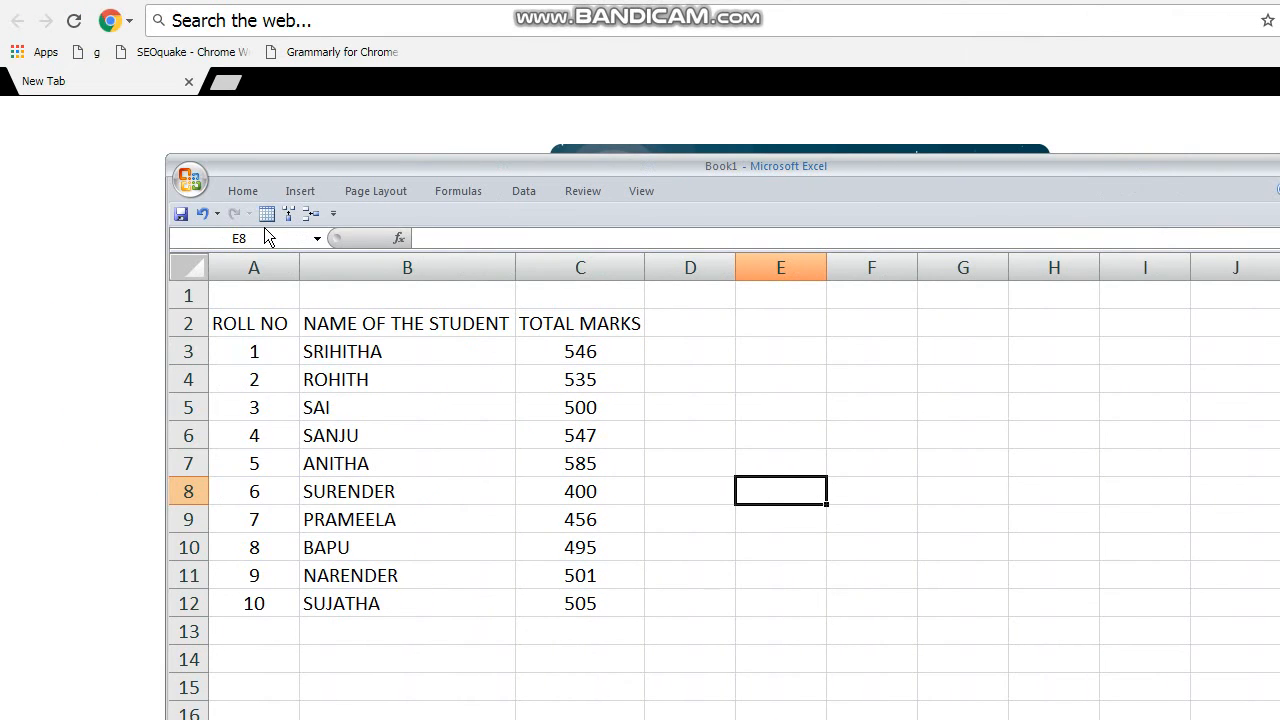
# Protect Sheet1 without a password, allowing only the selection of locked and unlocked cells
pyautogui.click(246, 193)
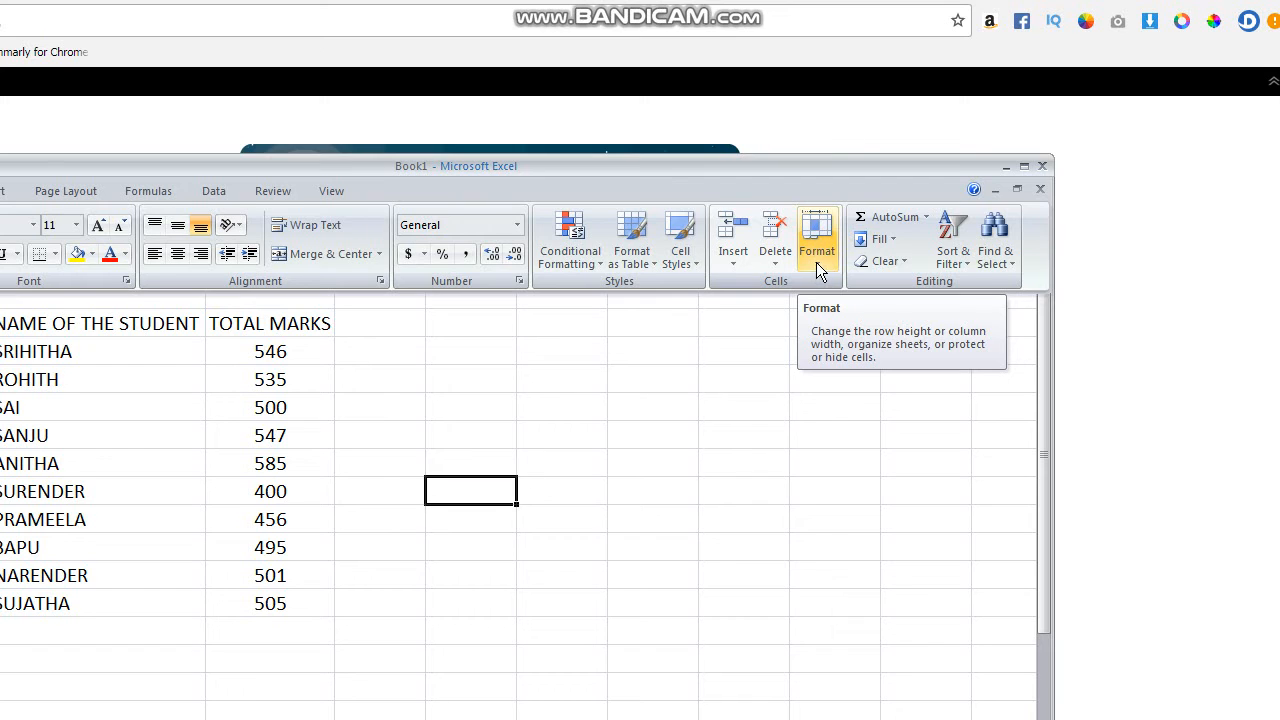
pyautogui.click(816, 262)
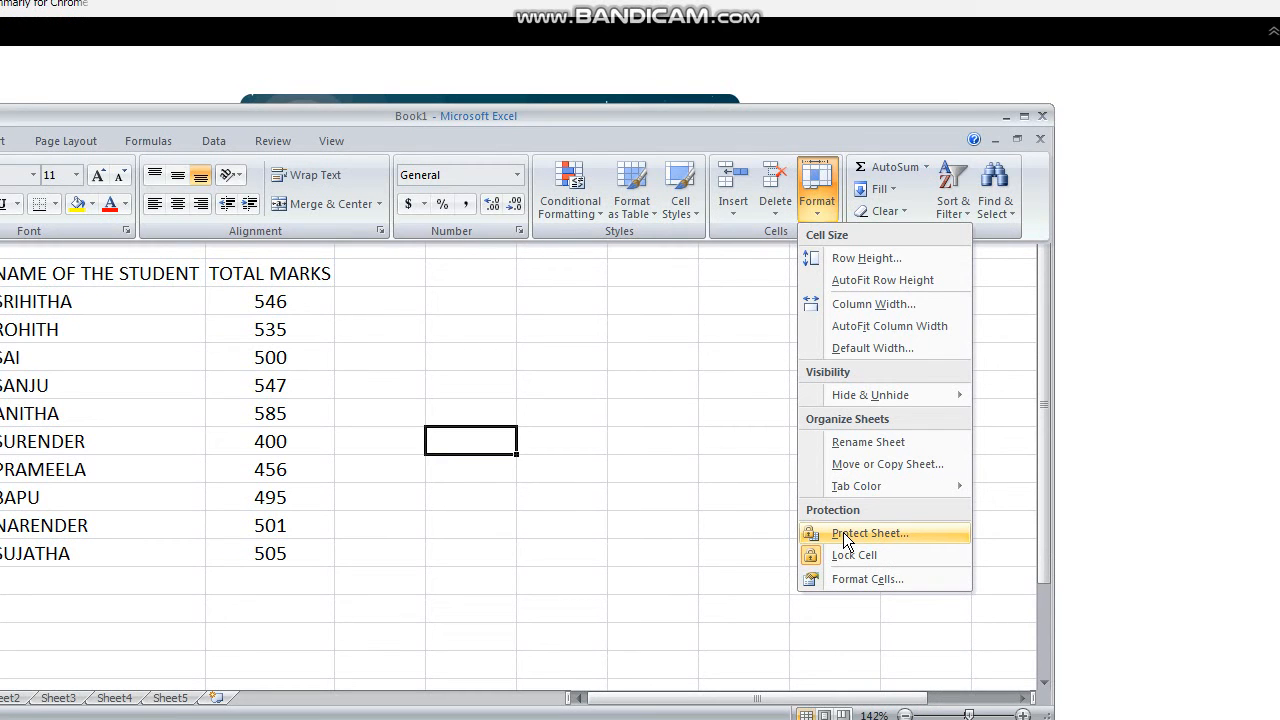
pyautogui.click(843, 532)
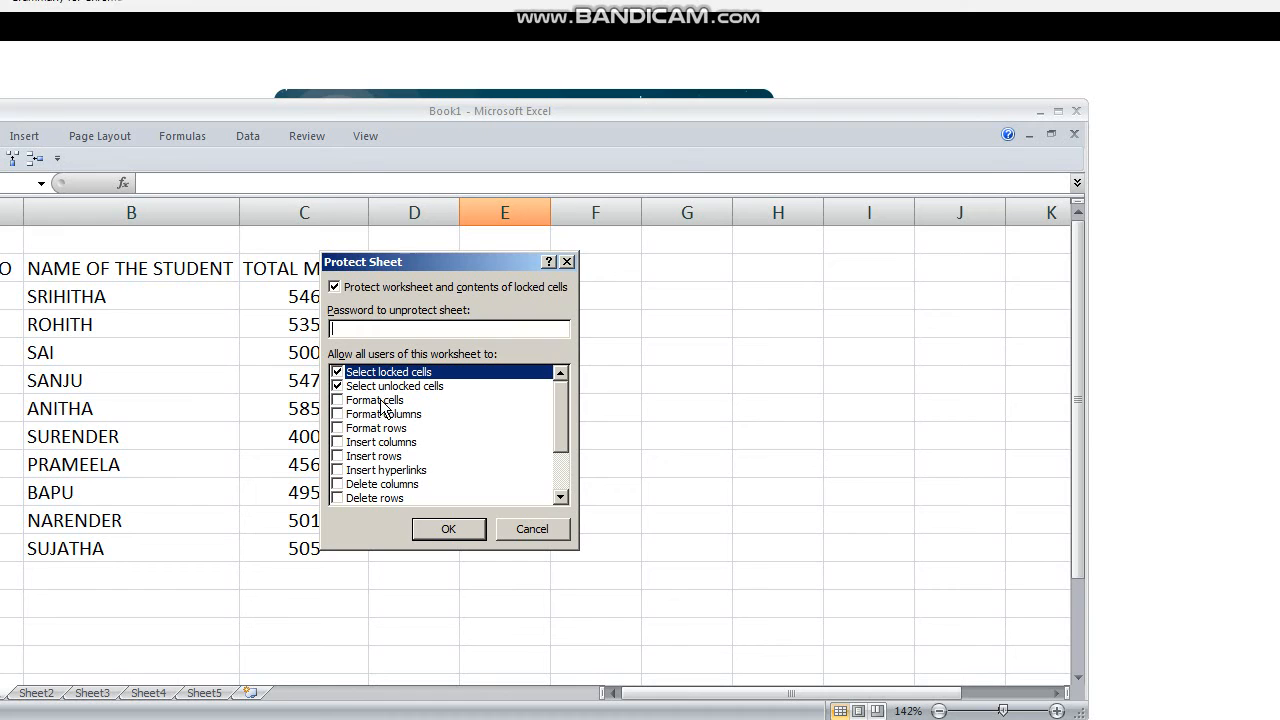
pyautogui.click(445, 524)
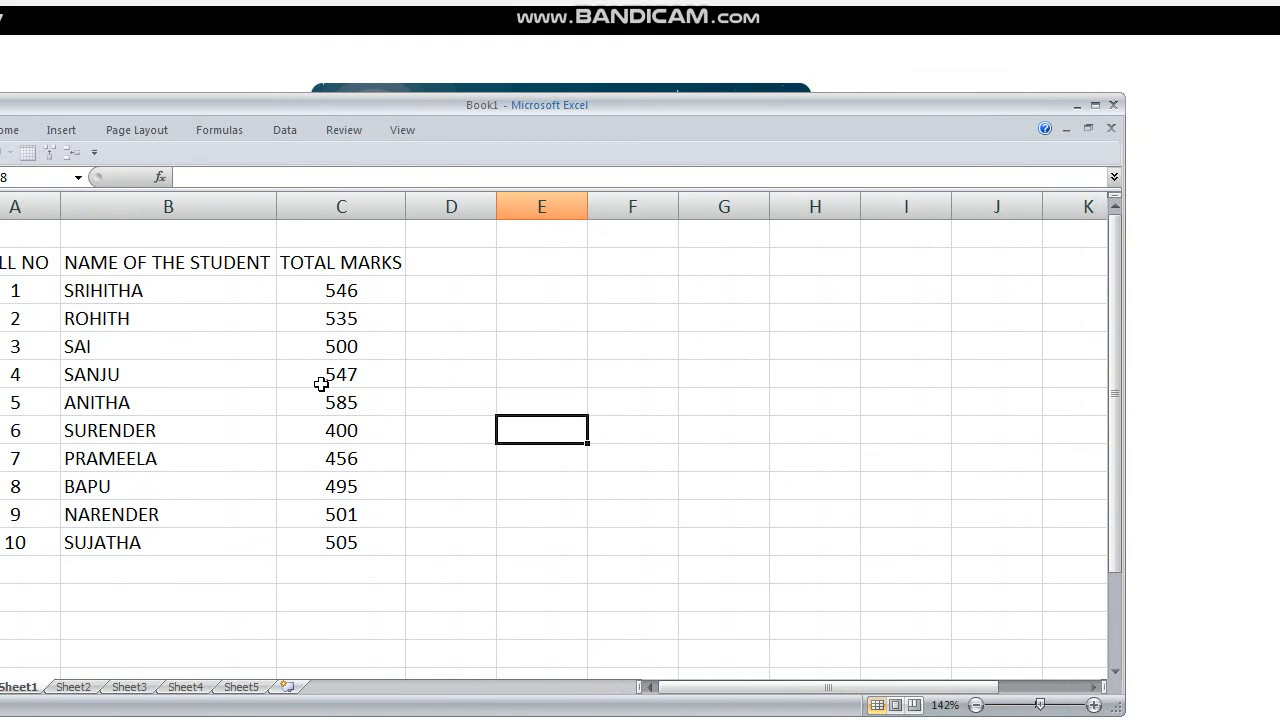
# Try to delete the total marks of roll number 4 in cell C6 on the protected sheet
pyautogui.click(283, 379)
pyautogui.press('Delete')
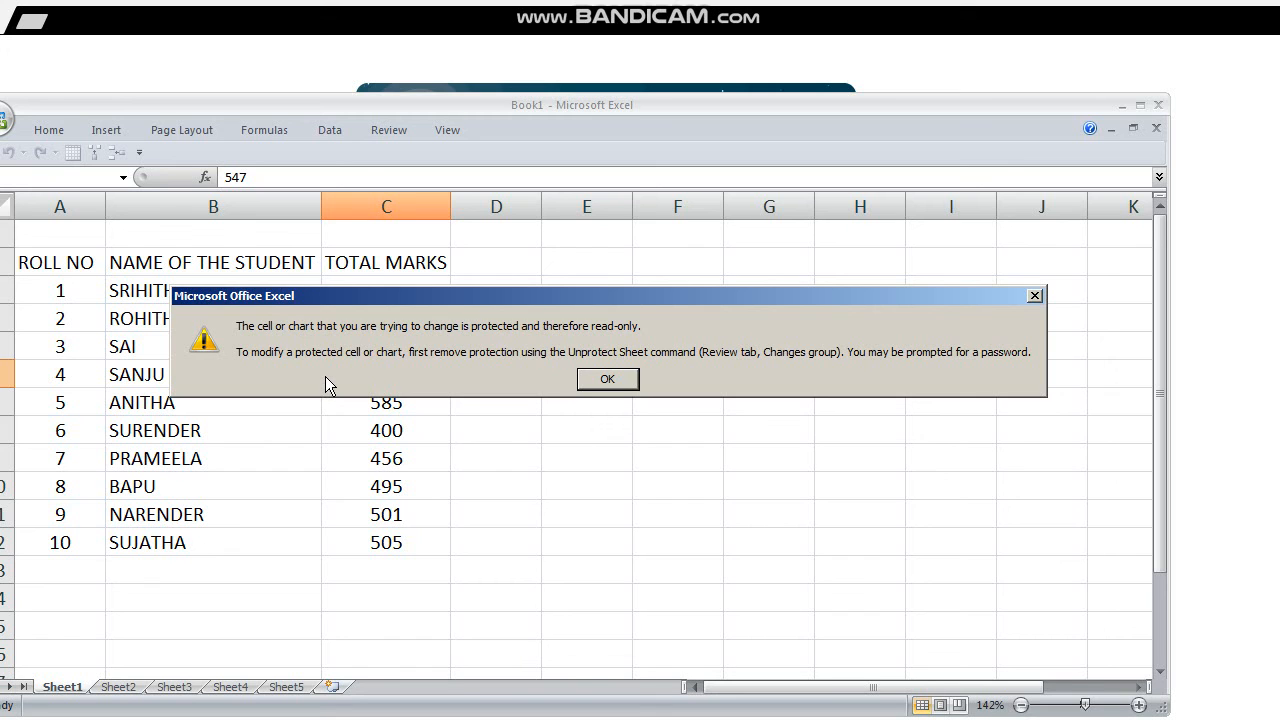
pyautogui.click(603, 379)
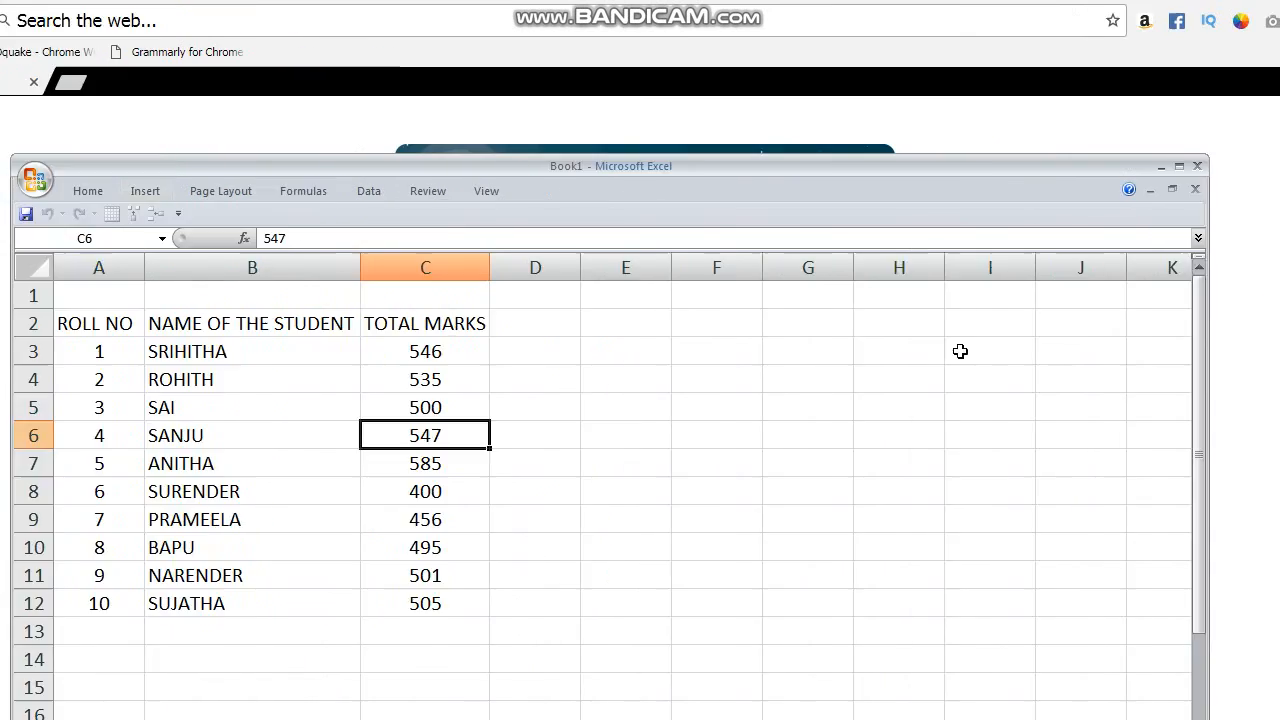
# Remove the protection from Sheet1
pyautogui.click(75, 192)
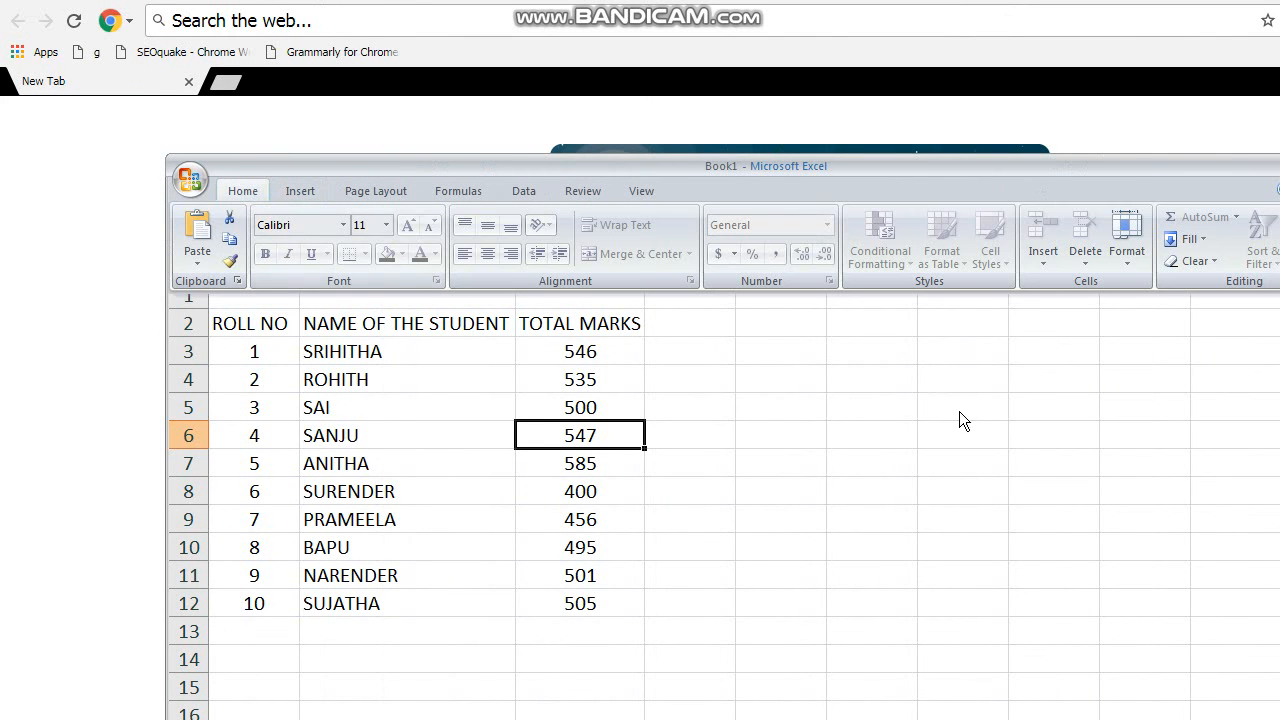
pyautogui.click(1128, 261)
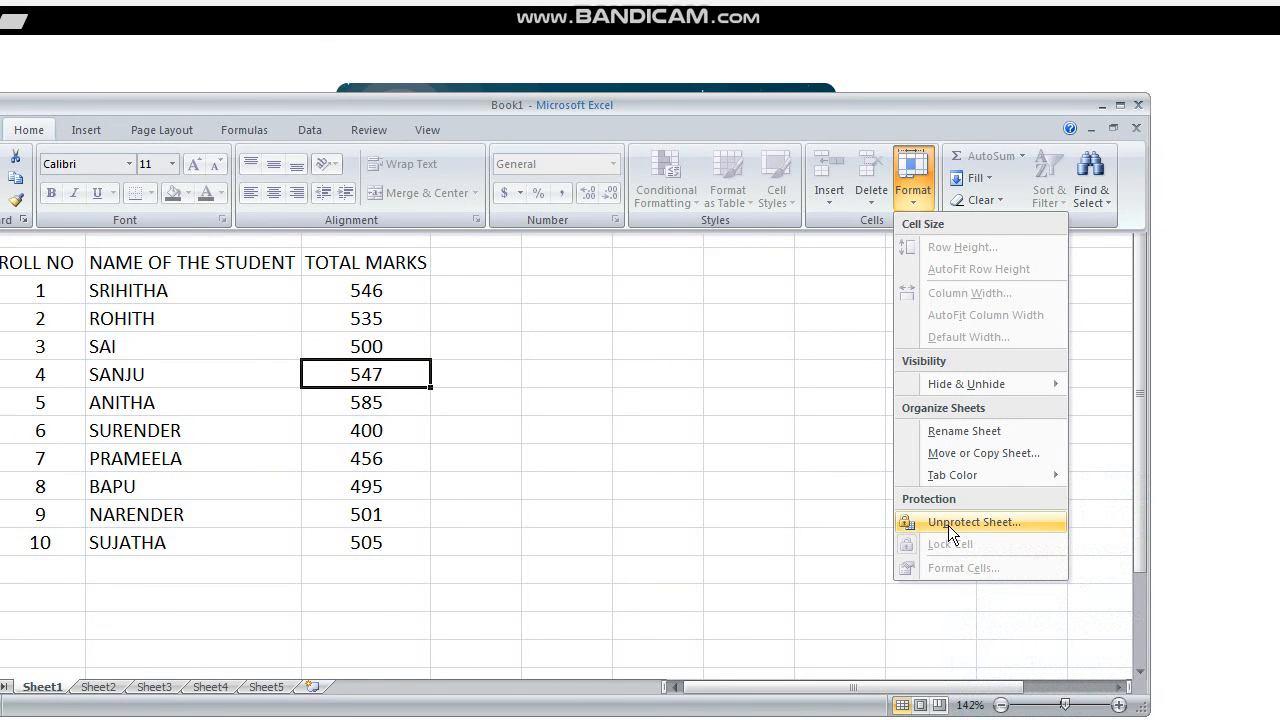
pyautogui.click(948, 522)
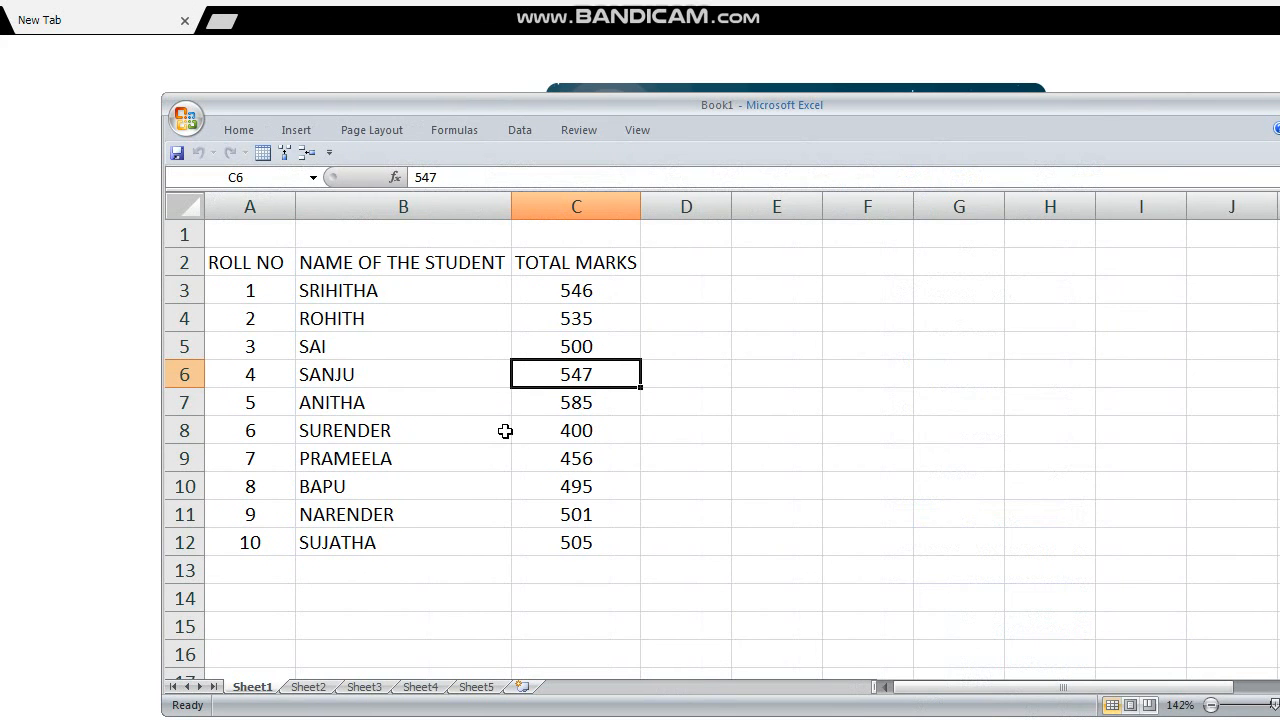
# Set the total marks of roll number 6 in cell C8 to 454
pyautogui.click(583, 430)
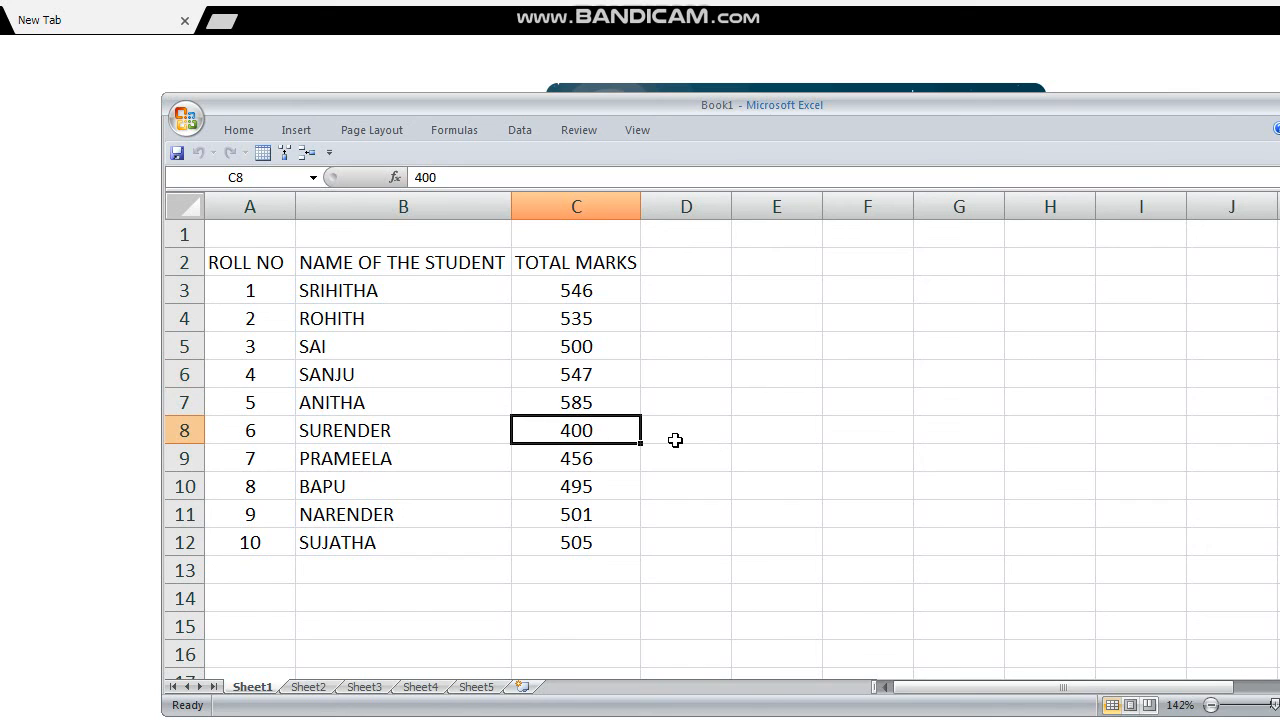
pyautogui.write('565')
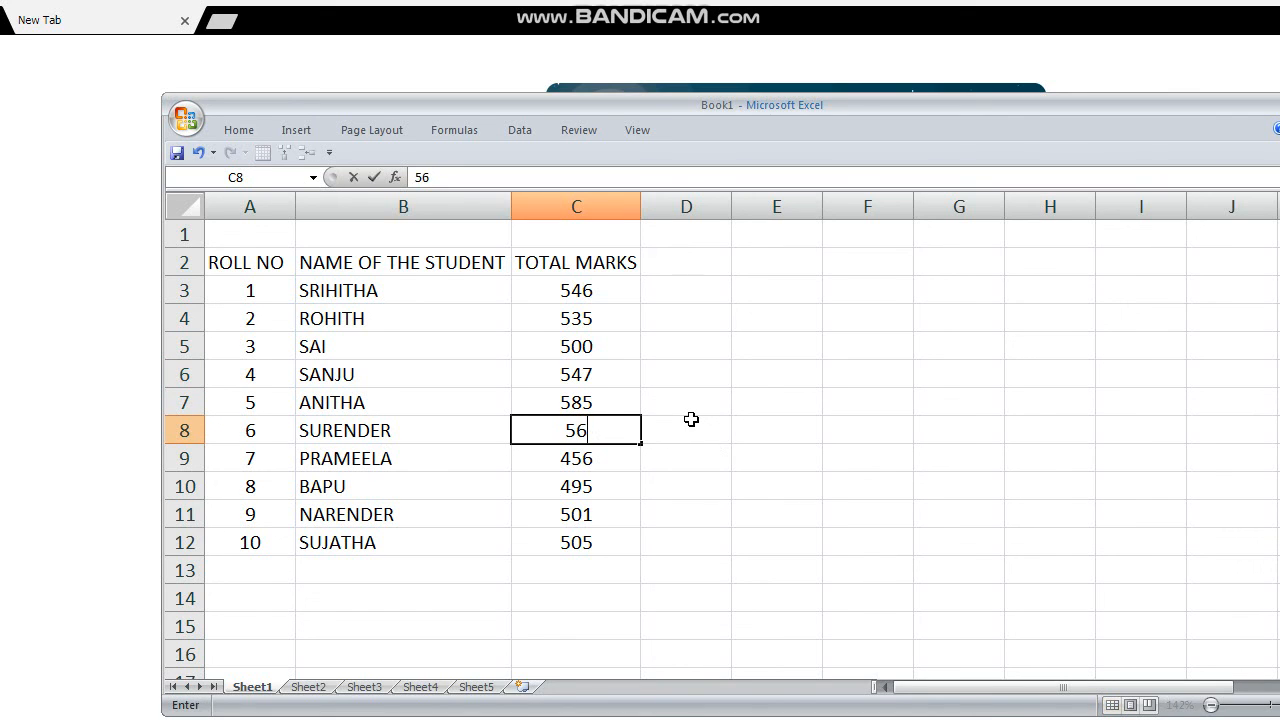
pyautogui.press('BackSpace')
pyautogui.press('BackSpace')
pyautogui.write('454')
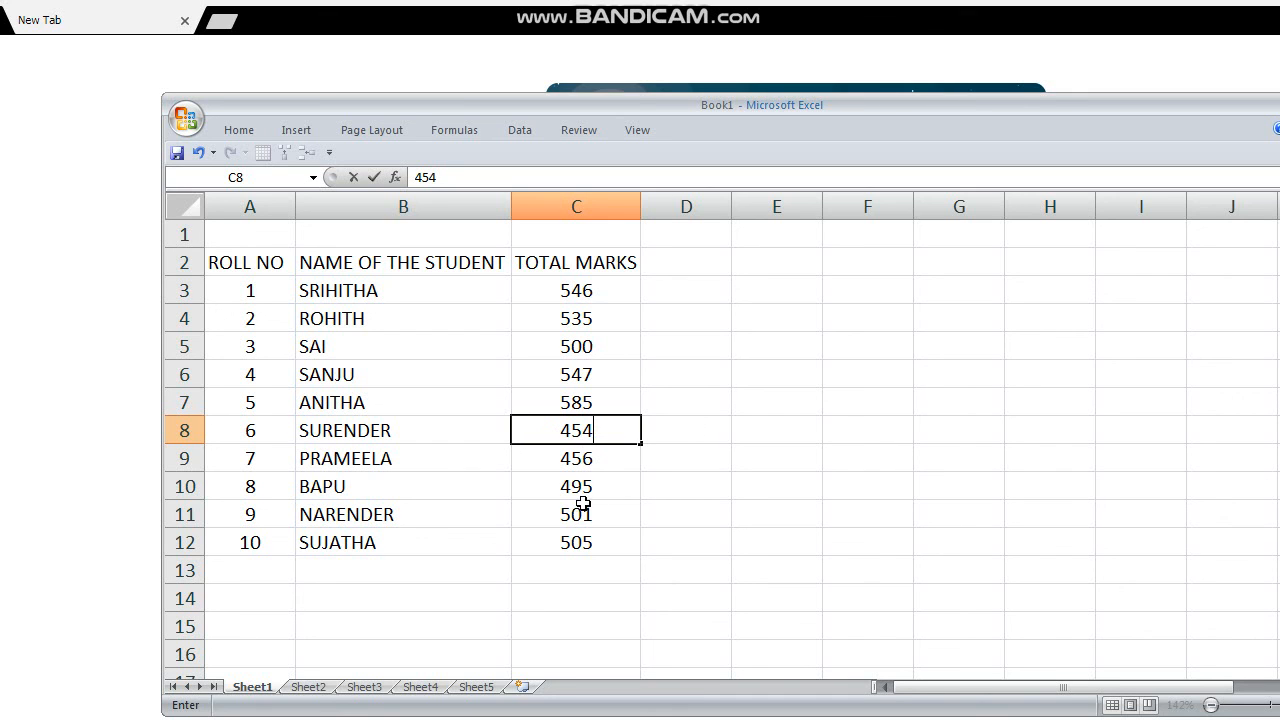
pyautogui.click(586, 505)
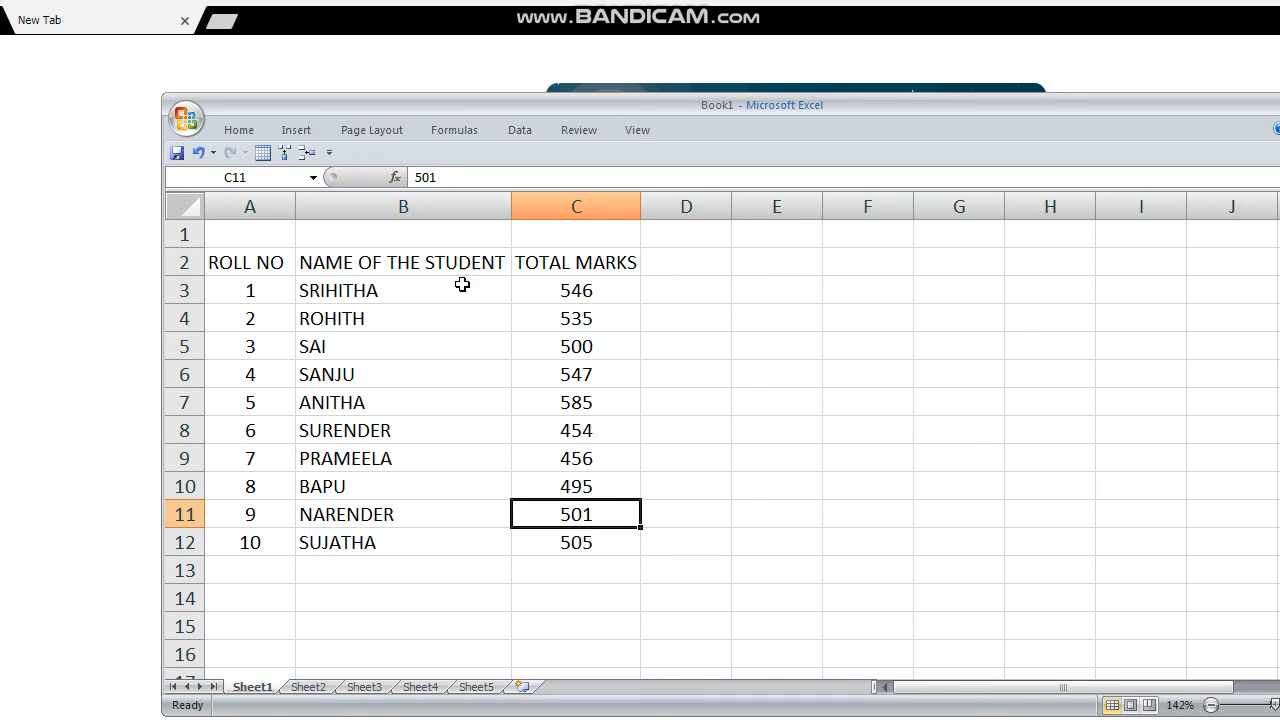